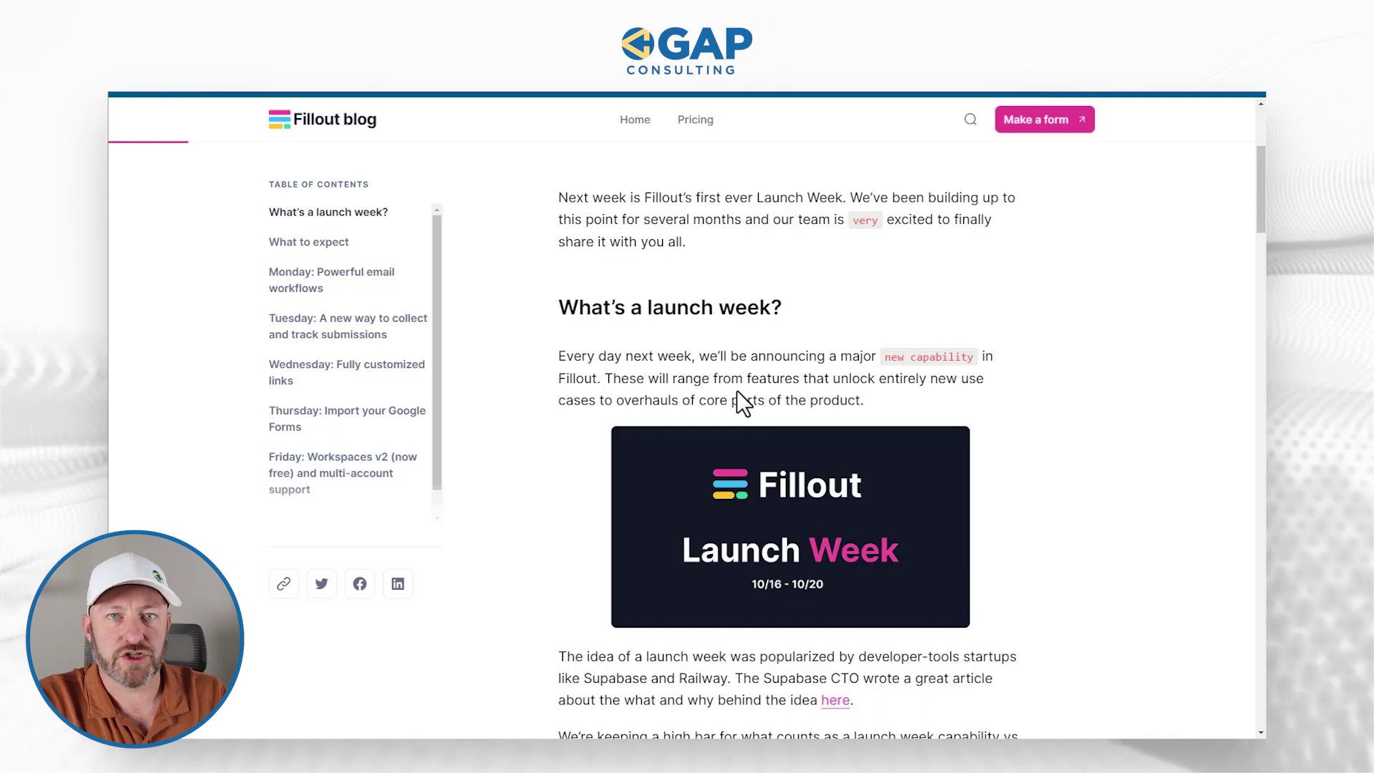
scroll(737, 390, "down", 2)
scroll(737, 393, "down", 4)
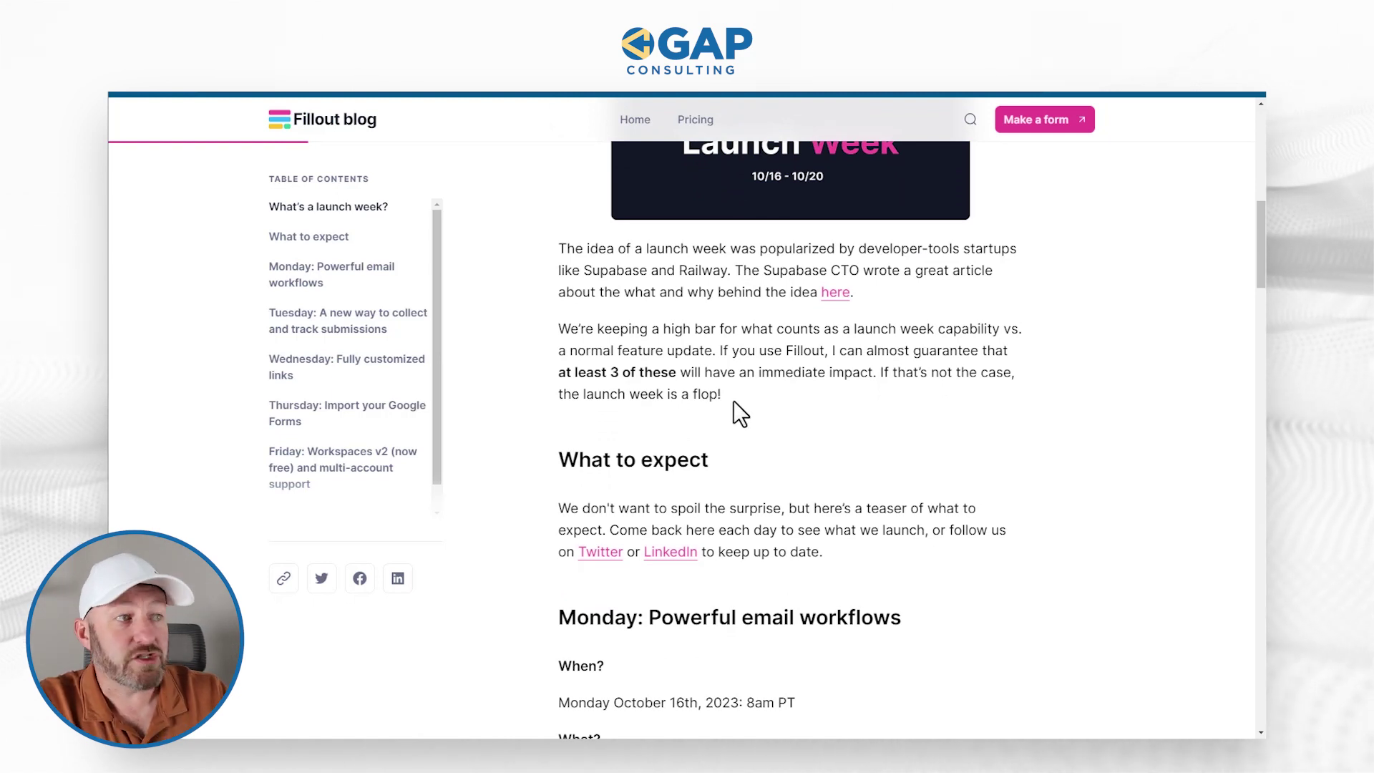
scroll(735, 402, "down", 4)
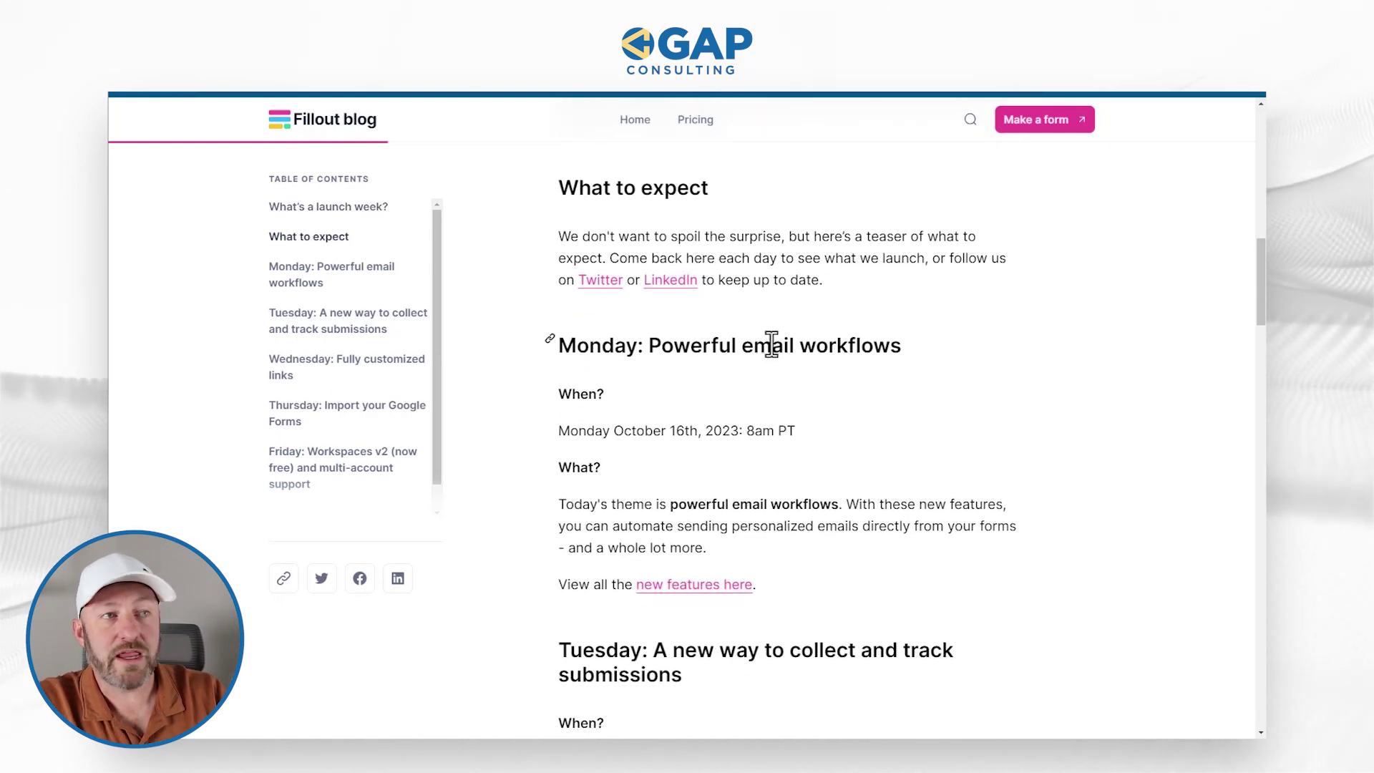
scroll(772, 343, "down", 1)
scroll(787, 337, "down", 3)
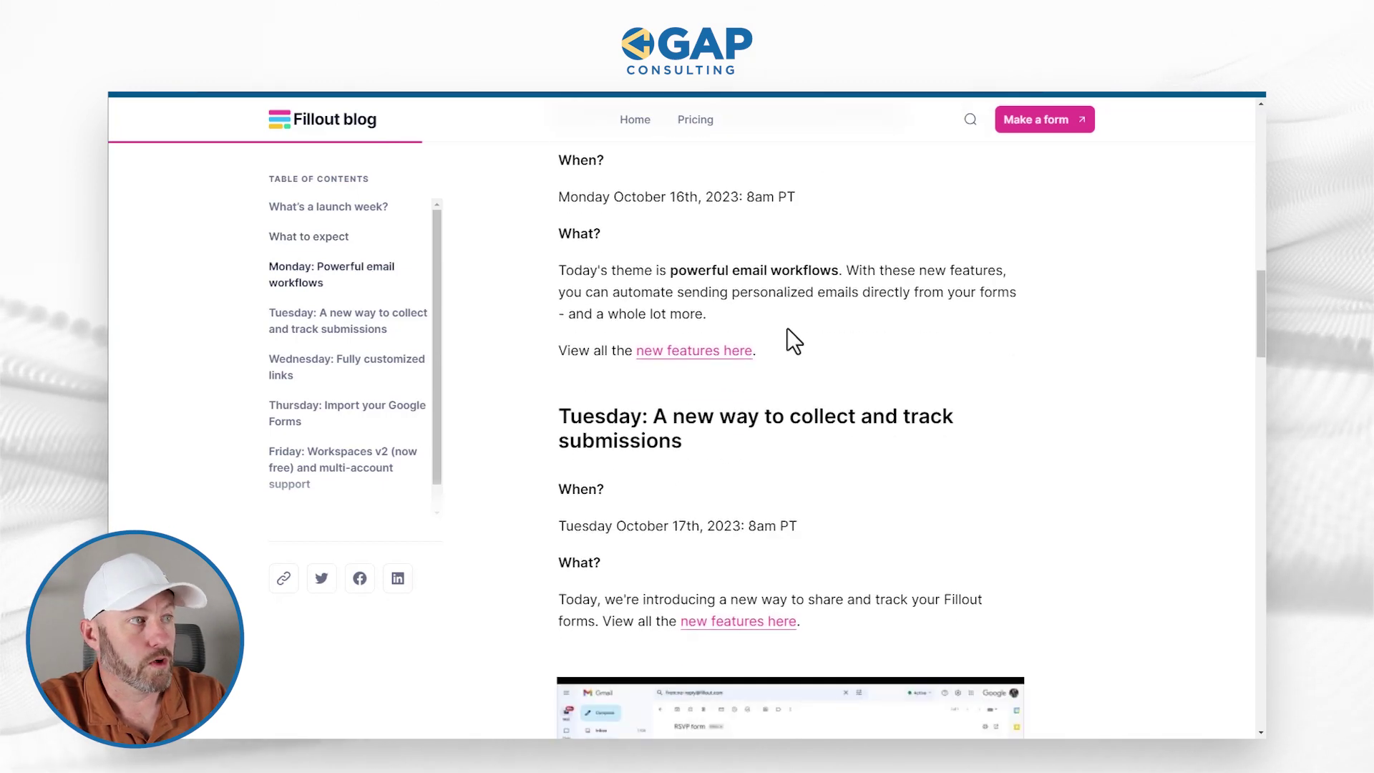
scroll(780, 394, "down", 6)
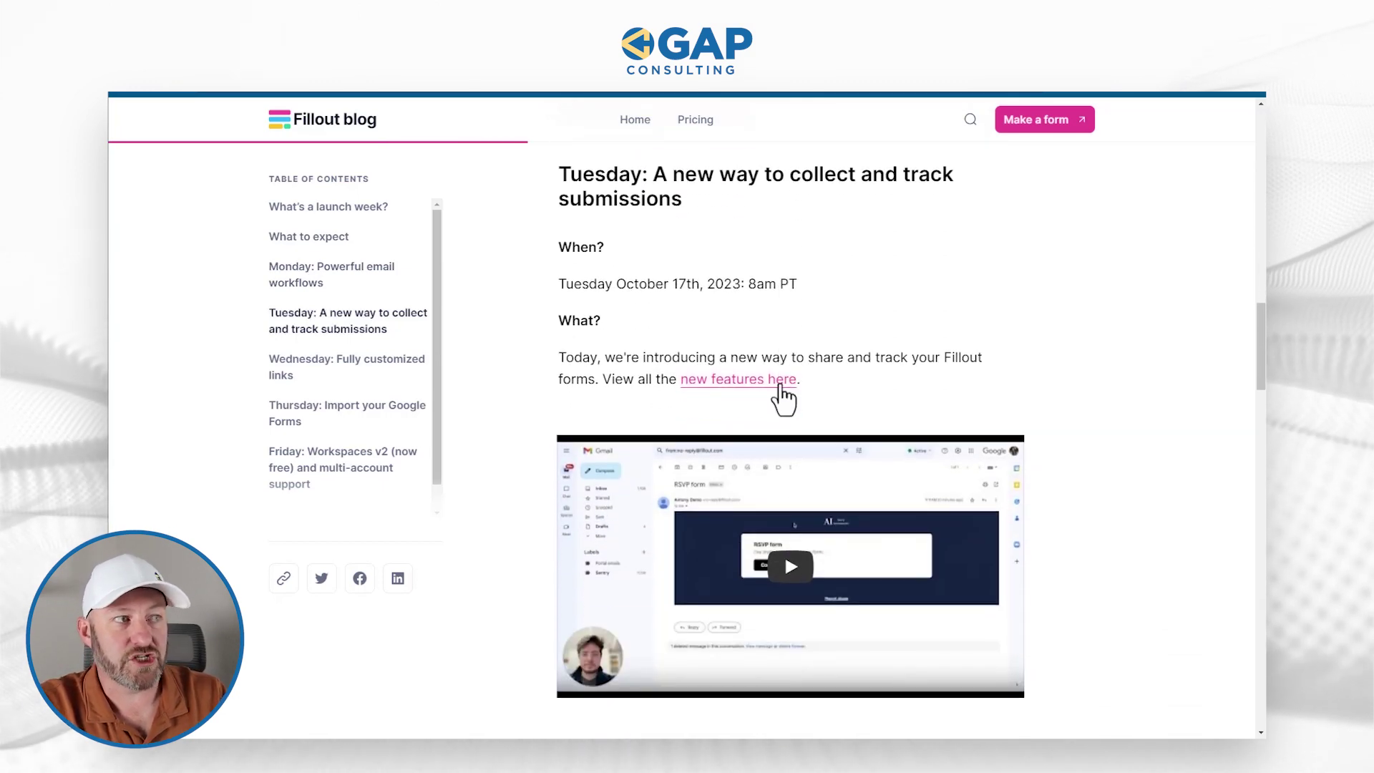
scroll(783, 394, "down", 4)
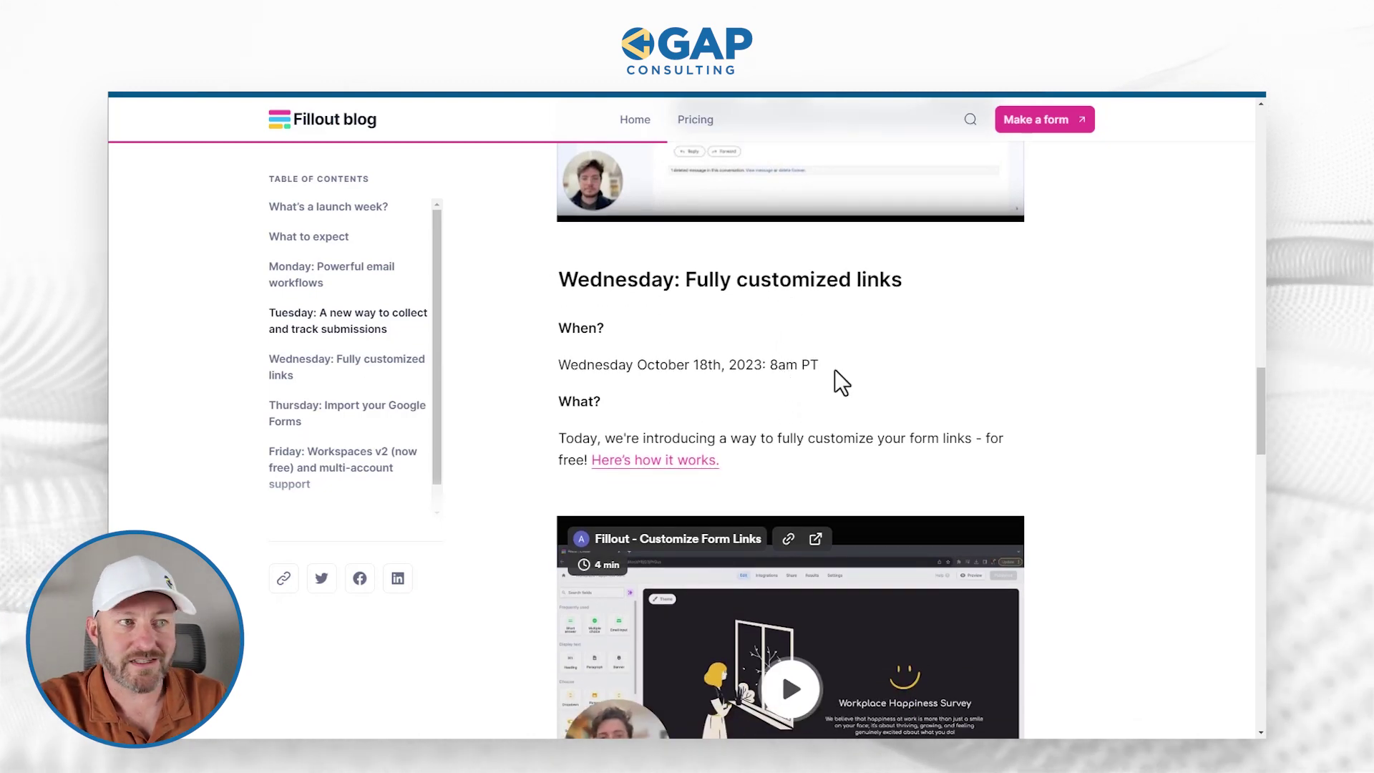
scroll(836, 380, "down", 2)
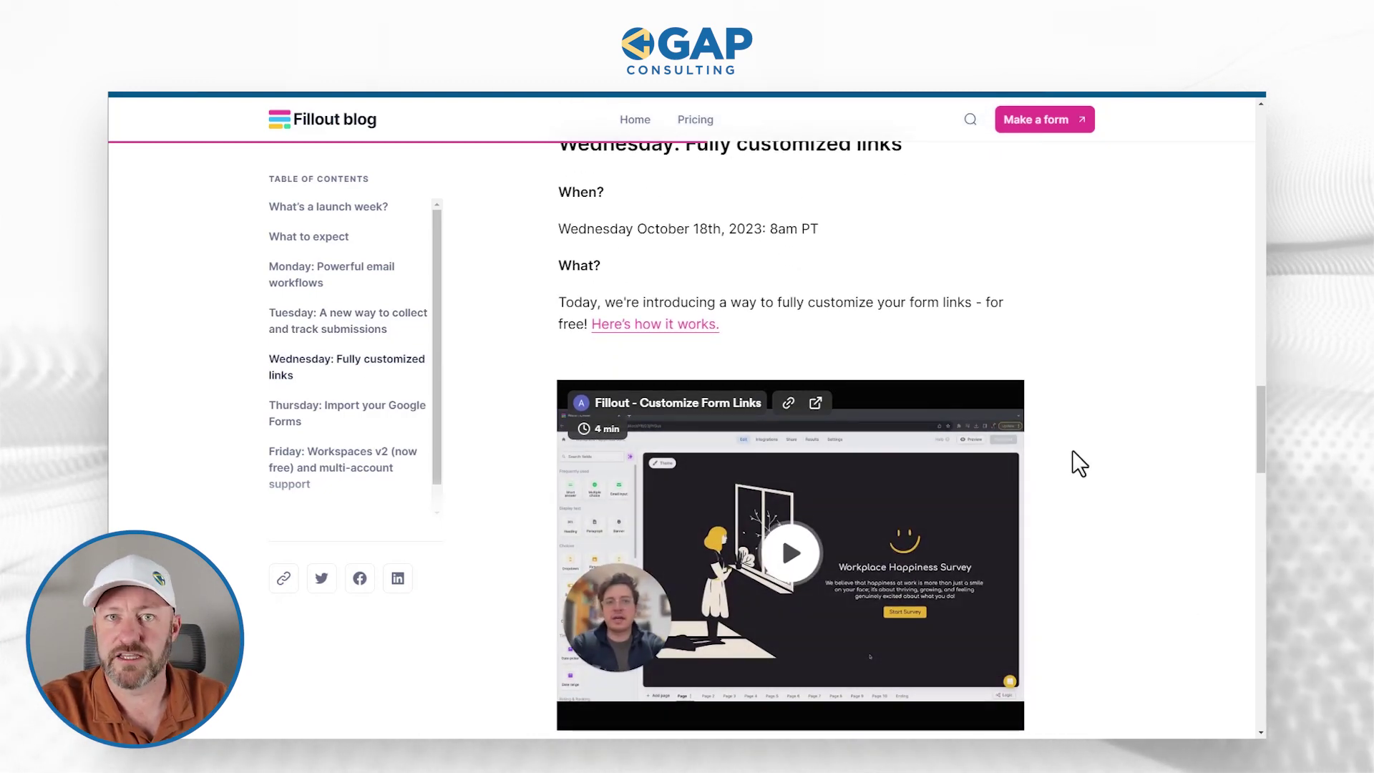
scroll(1074, 463, "down", 3)
scroll(1067, 449, "down", 3)
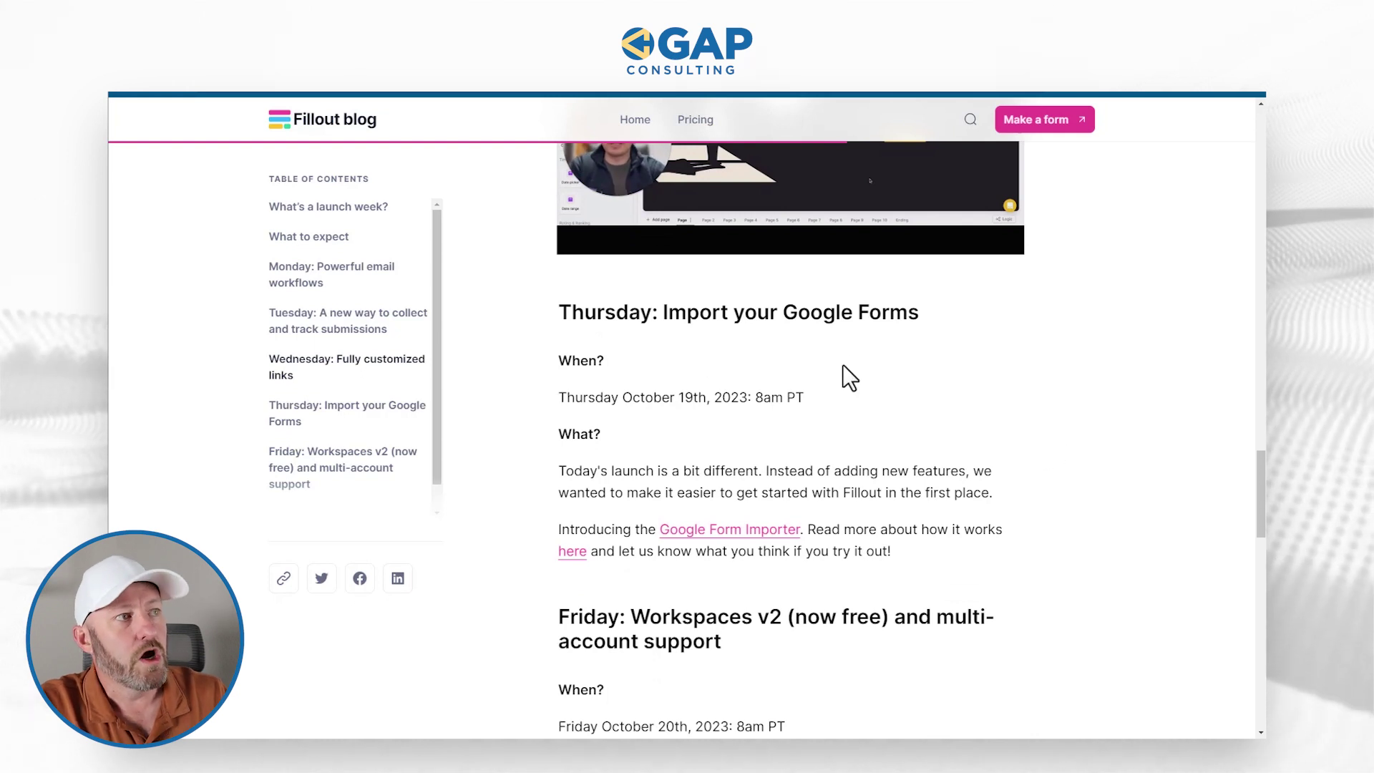
scroll(819, 314, "down", 3)
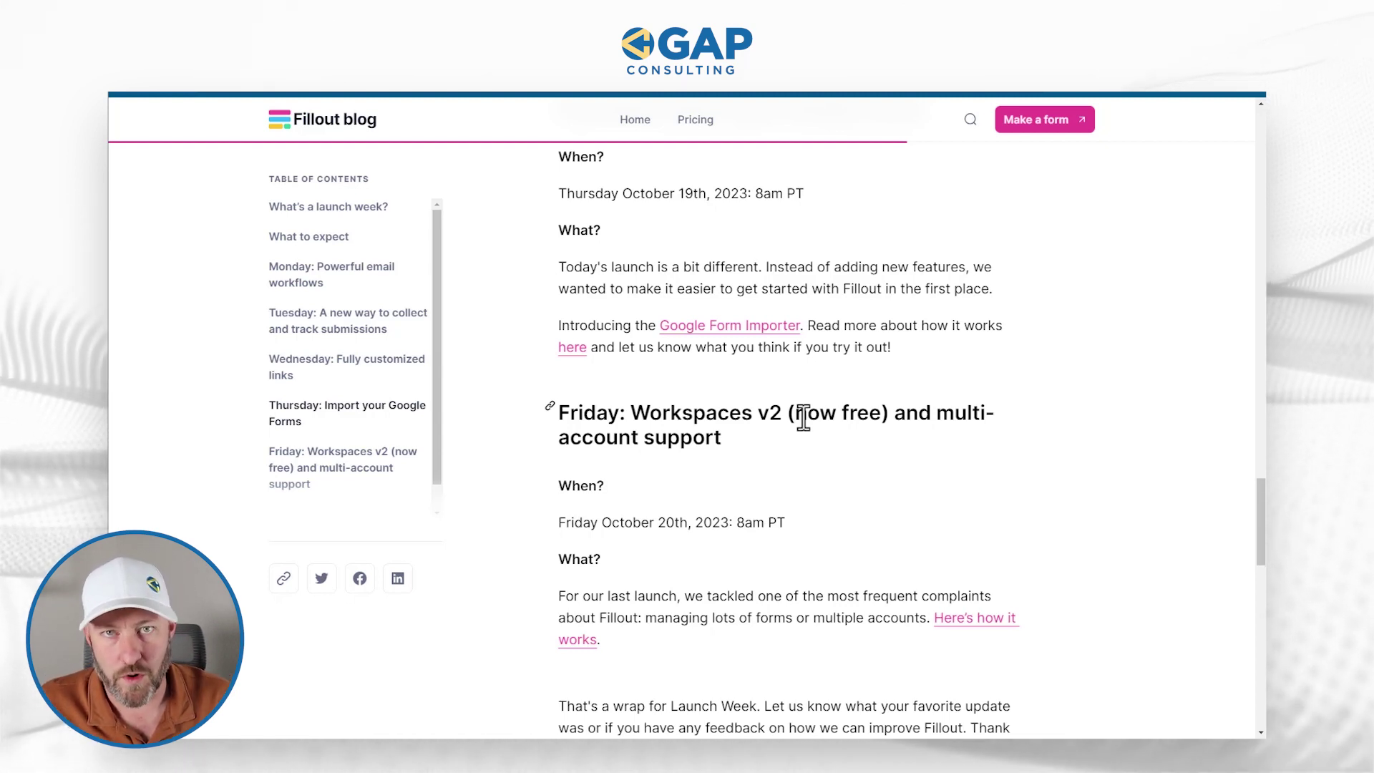
scroll(800, 422, "down", 2)
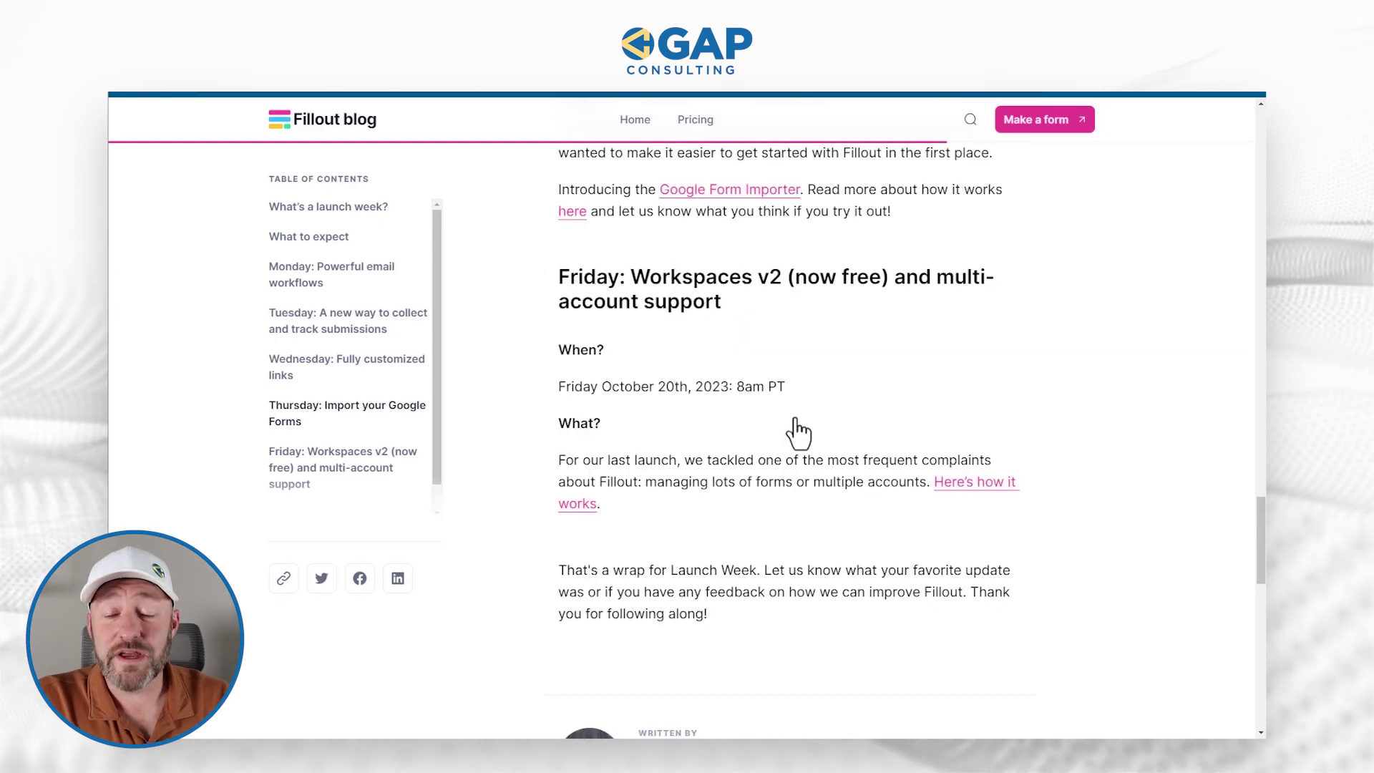
scroll(799, 431, "up", 20)
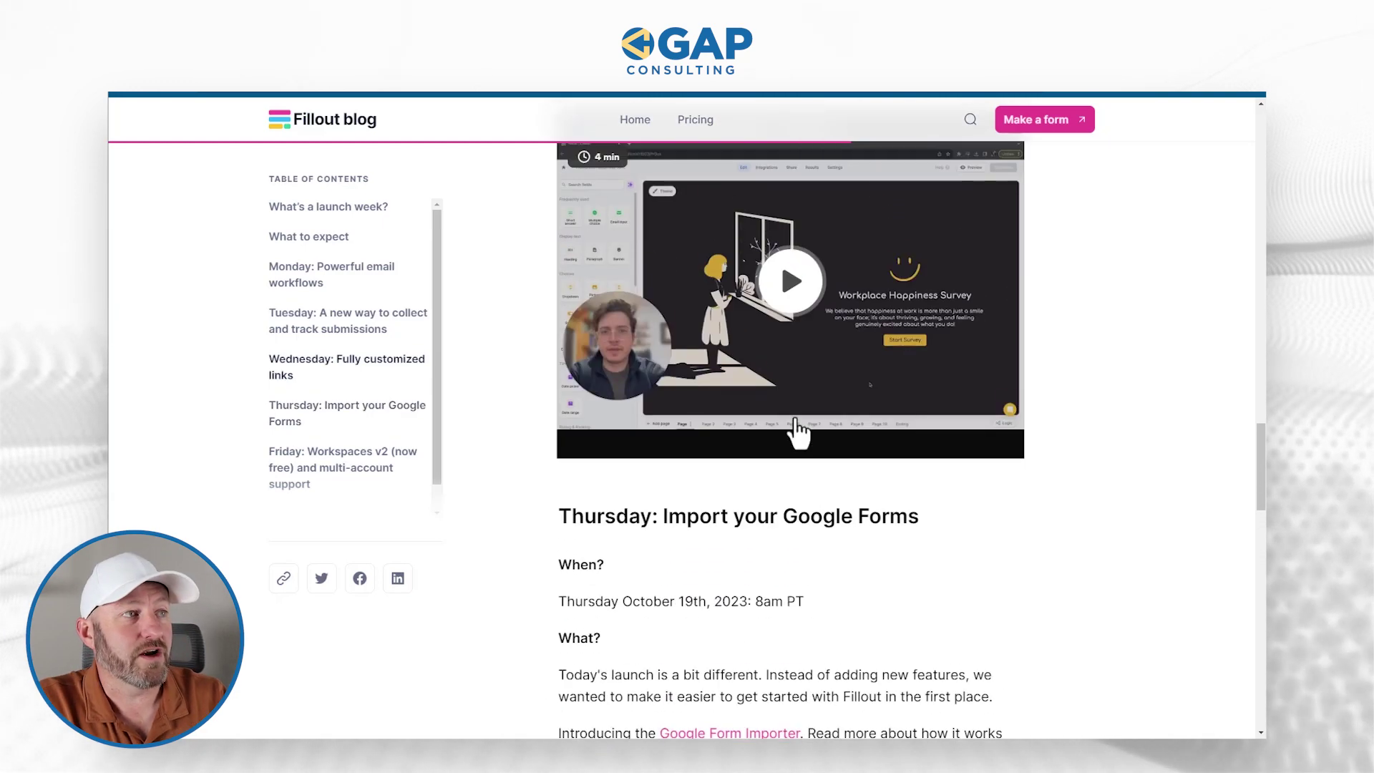
scroll(799, 431, "down", 7)
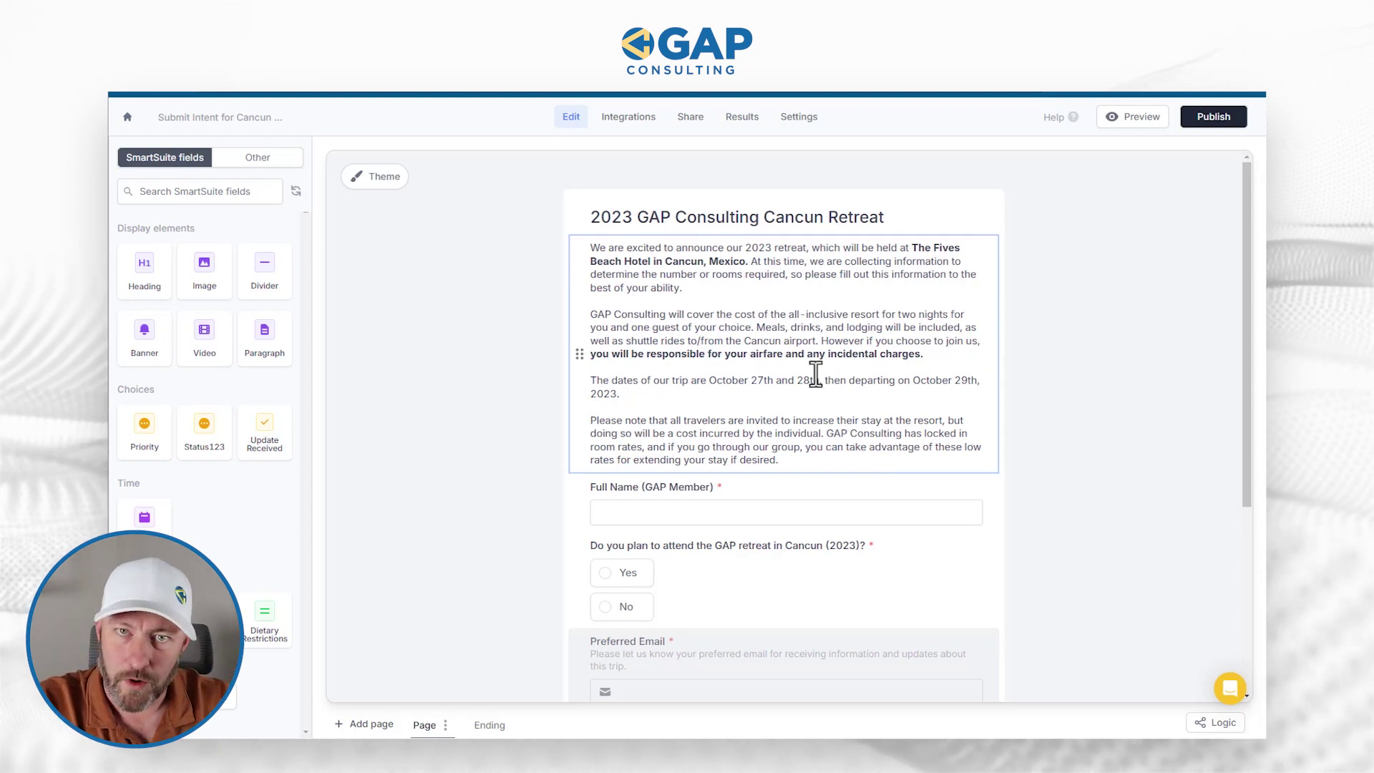
left_click(787, 380)
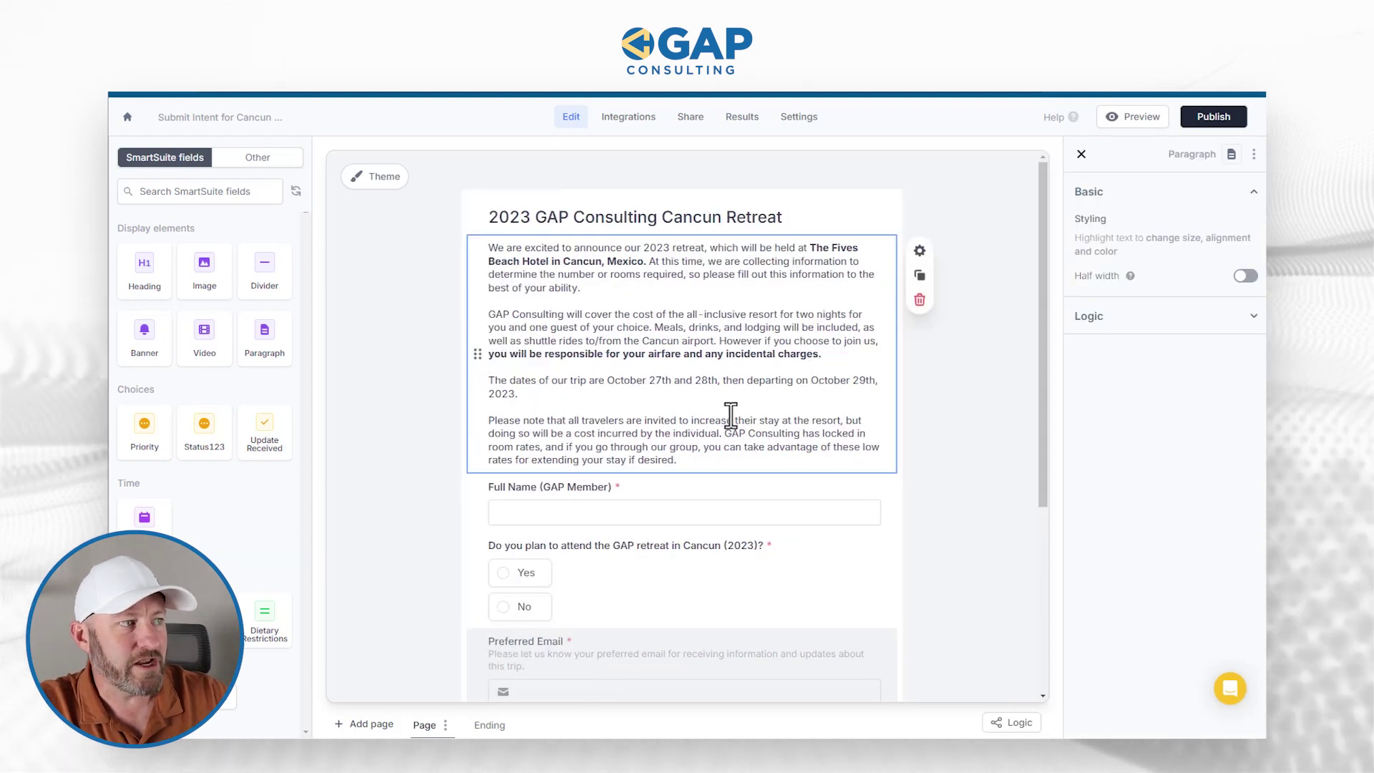
scroll(730, 420, "down", 1)
left_click(645, 424)
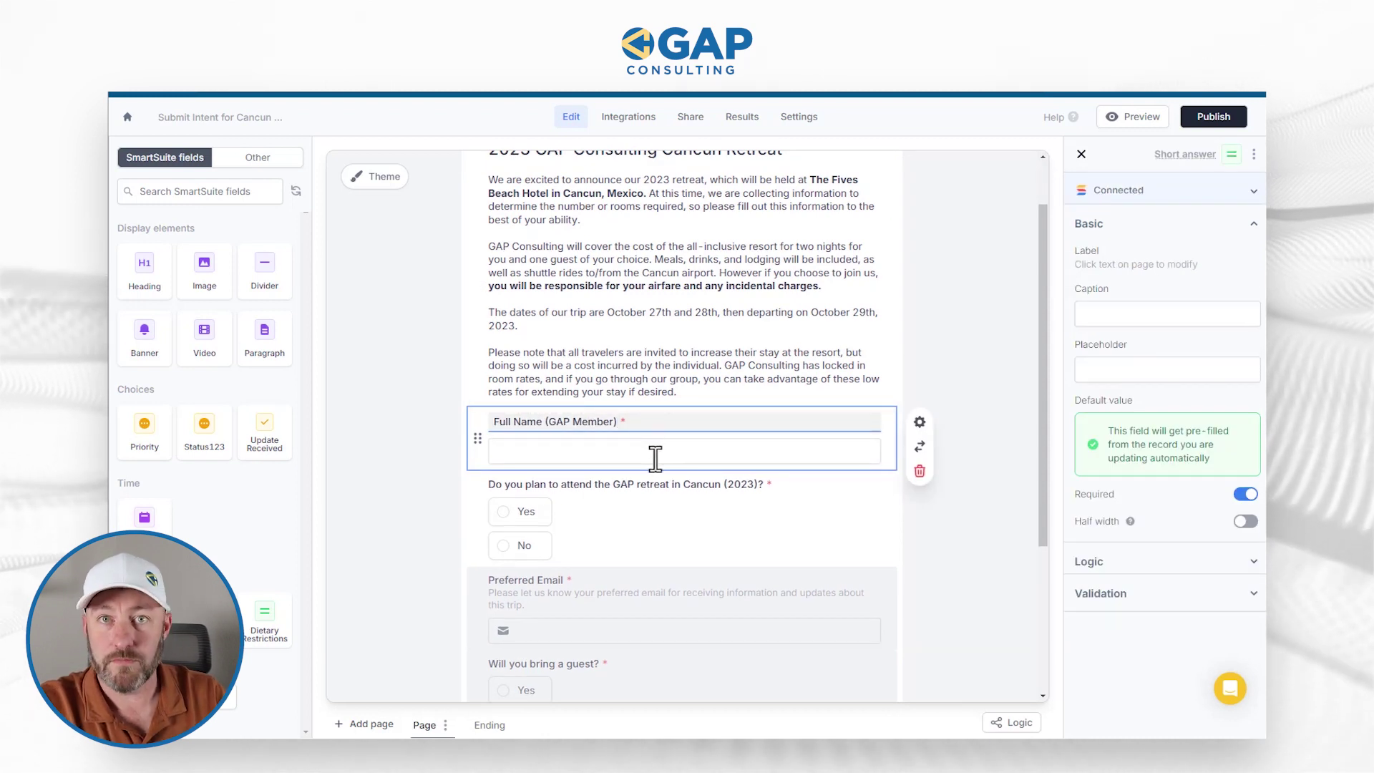
left_click(671, 521)
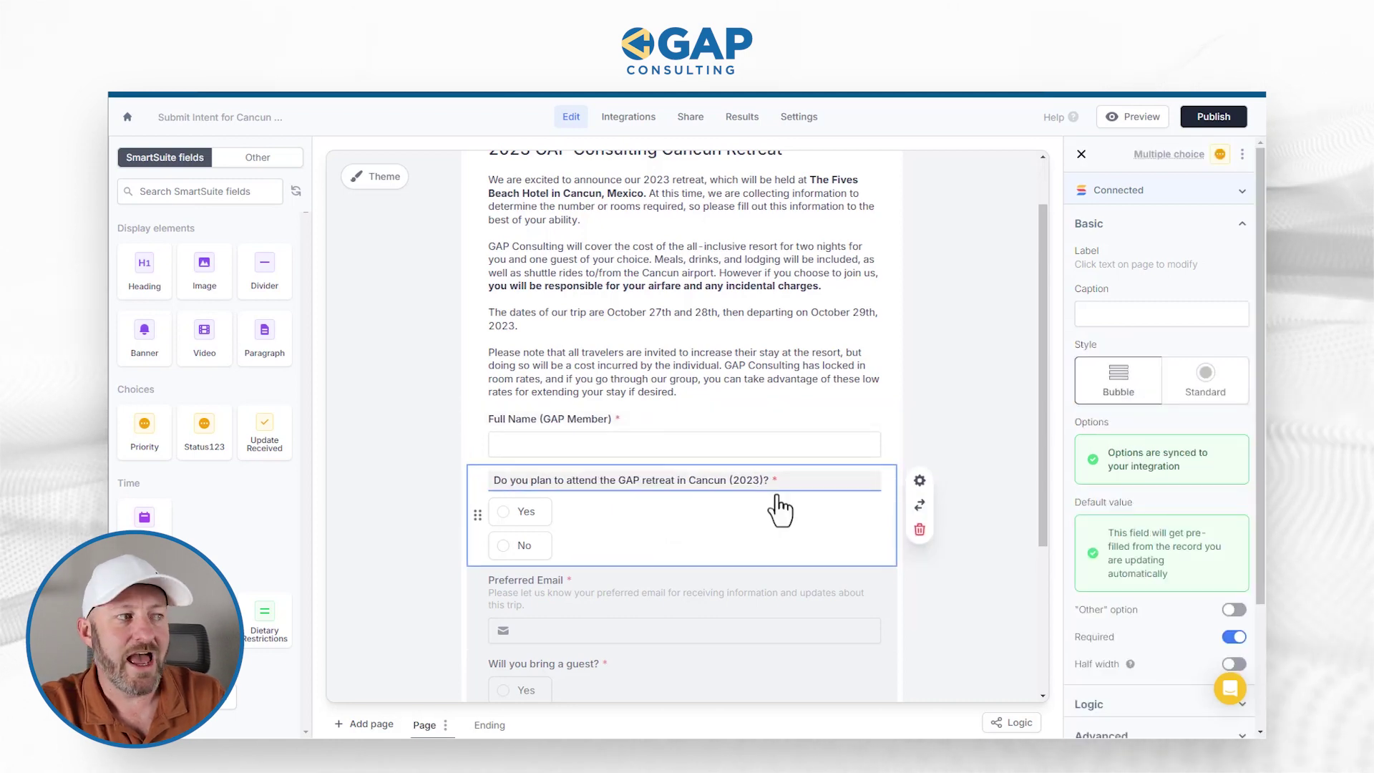
scroll(715, 508, "down", 3)
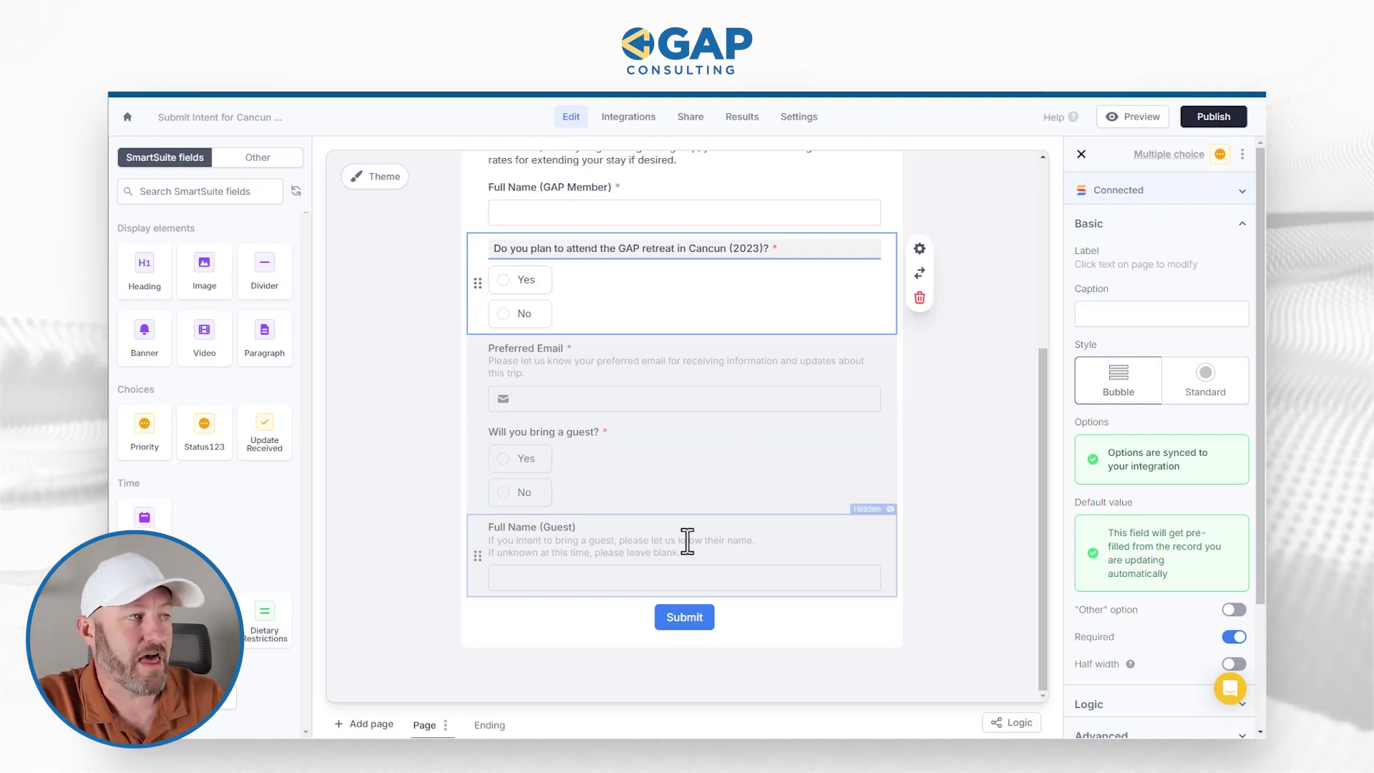
scroll(687, 542, "up", 2)
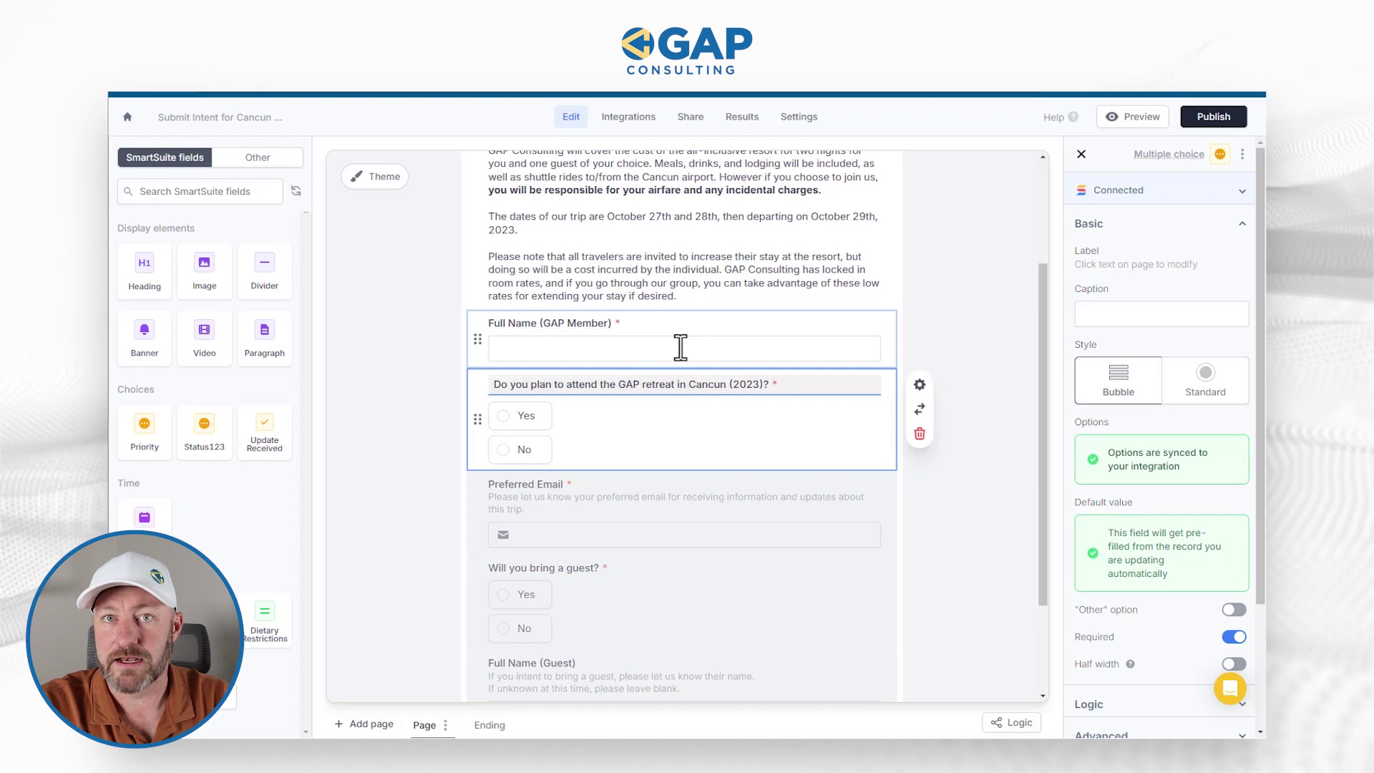
scroll(720, 434, "down", 2)
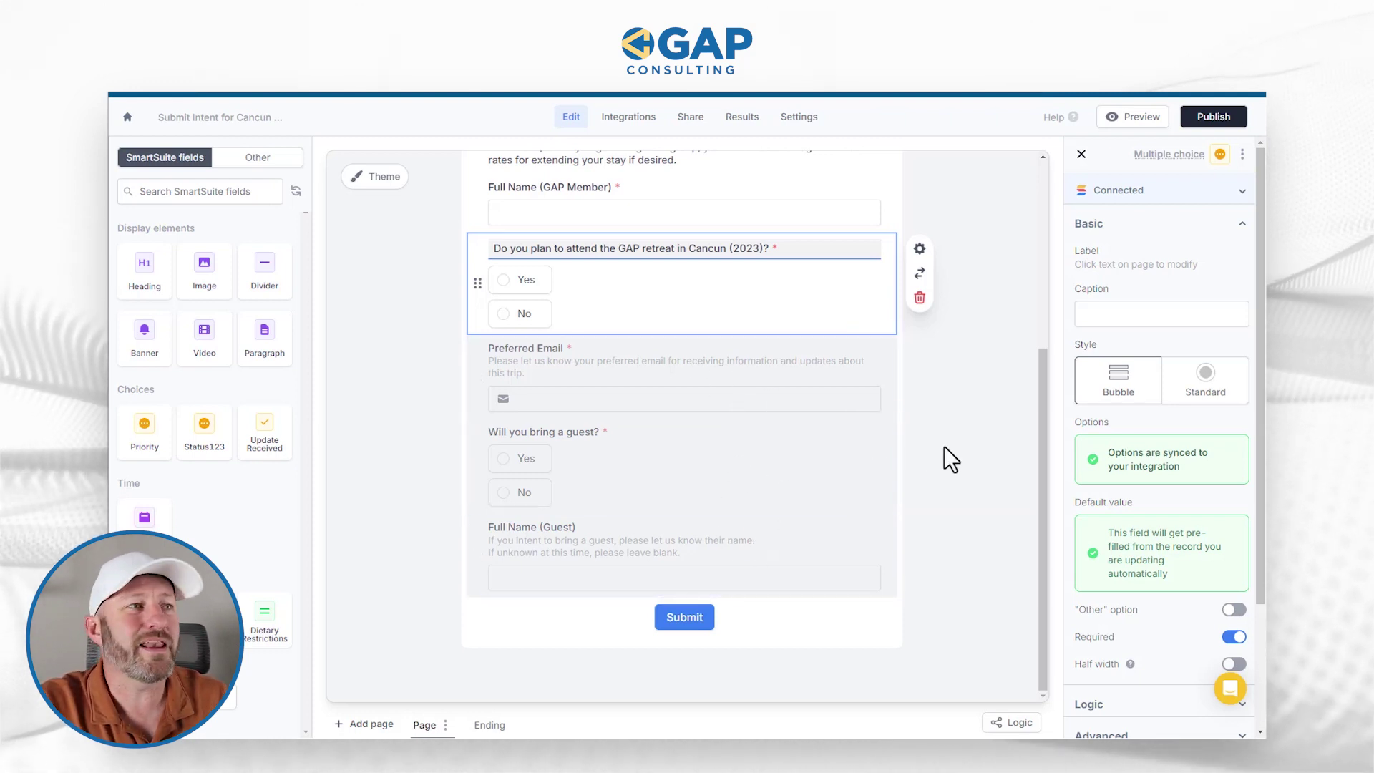
left_click(985, 441)
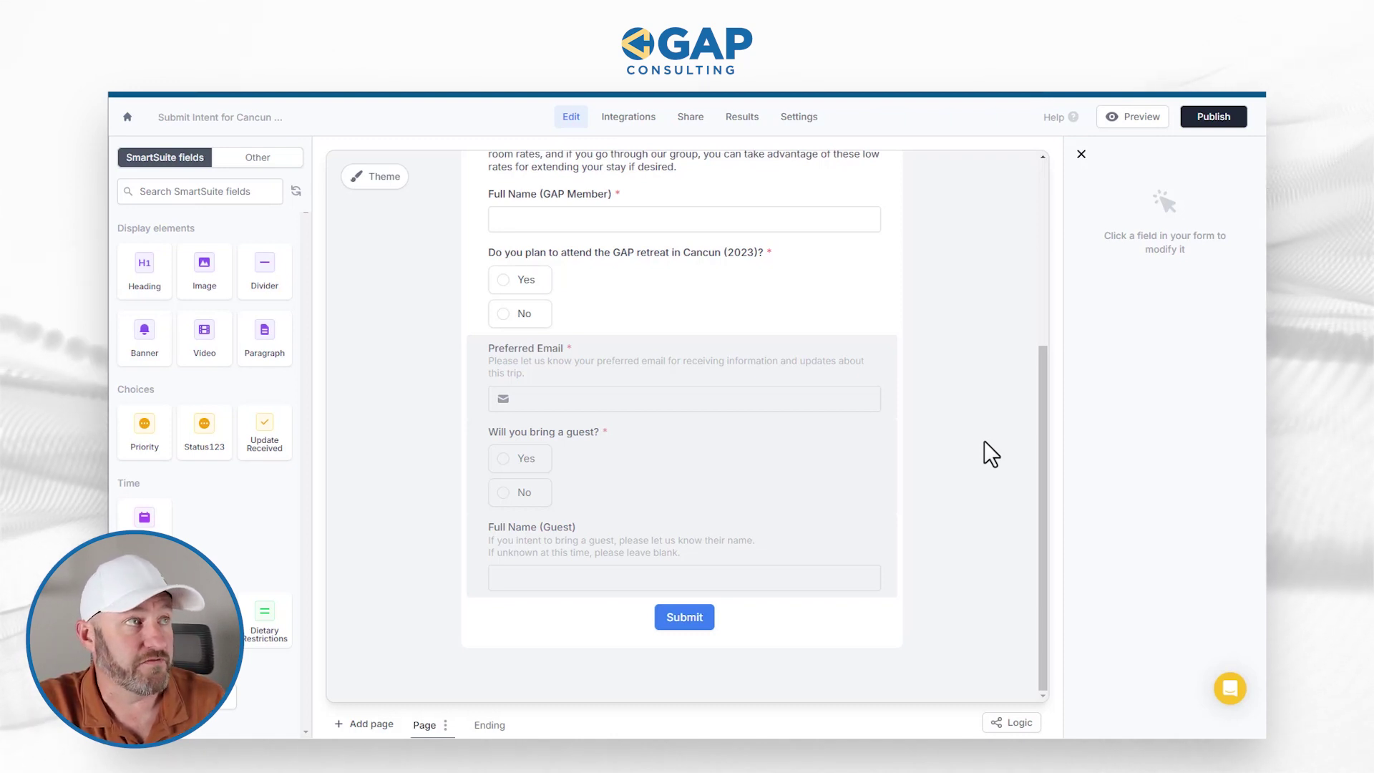
- Go to the Cancun Retreat form's Share page and scroll through its sharing options
left_click(691, 118)
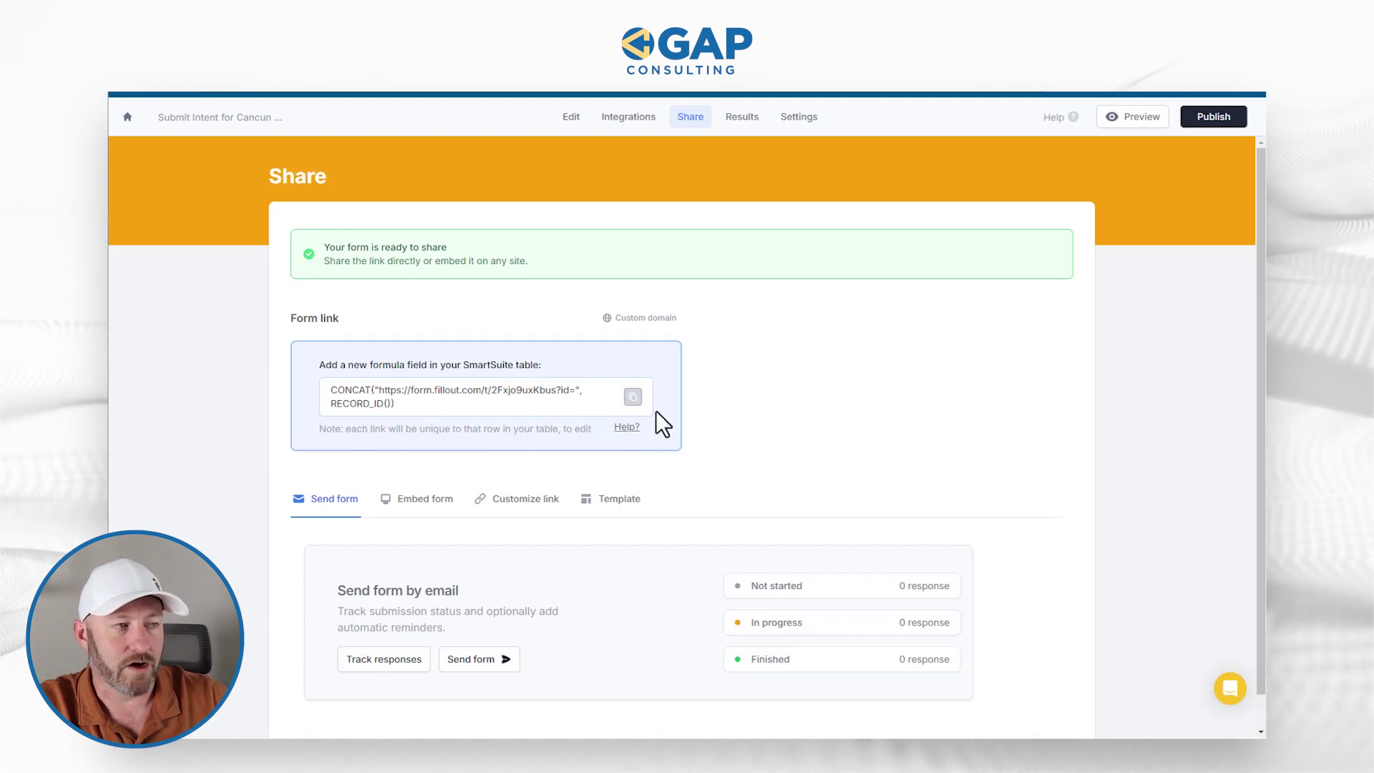
scroll(771, 428, "down", 1)
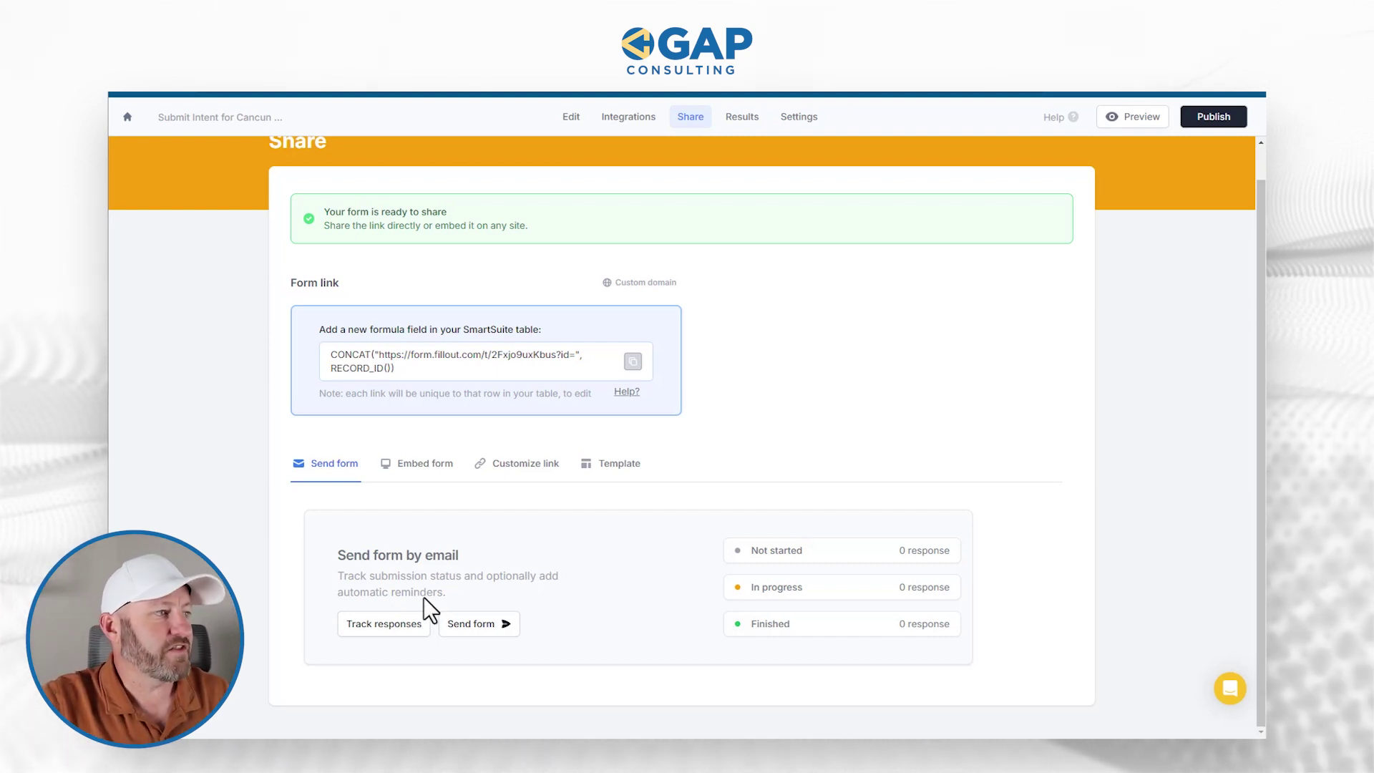
- Start emailing the form, leaving a single recipient address in Send to
left_click(477, 629)
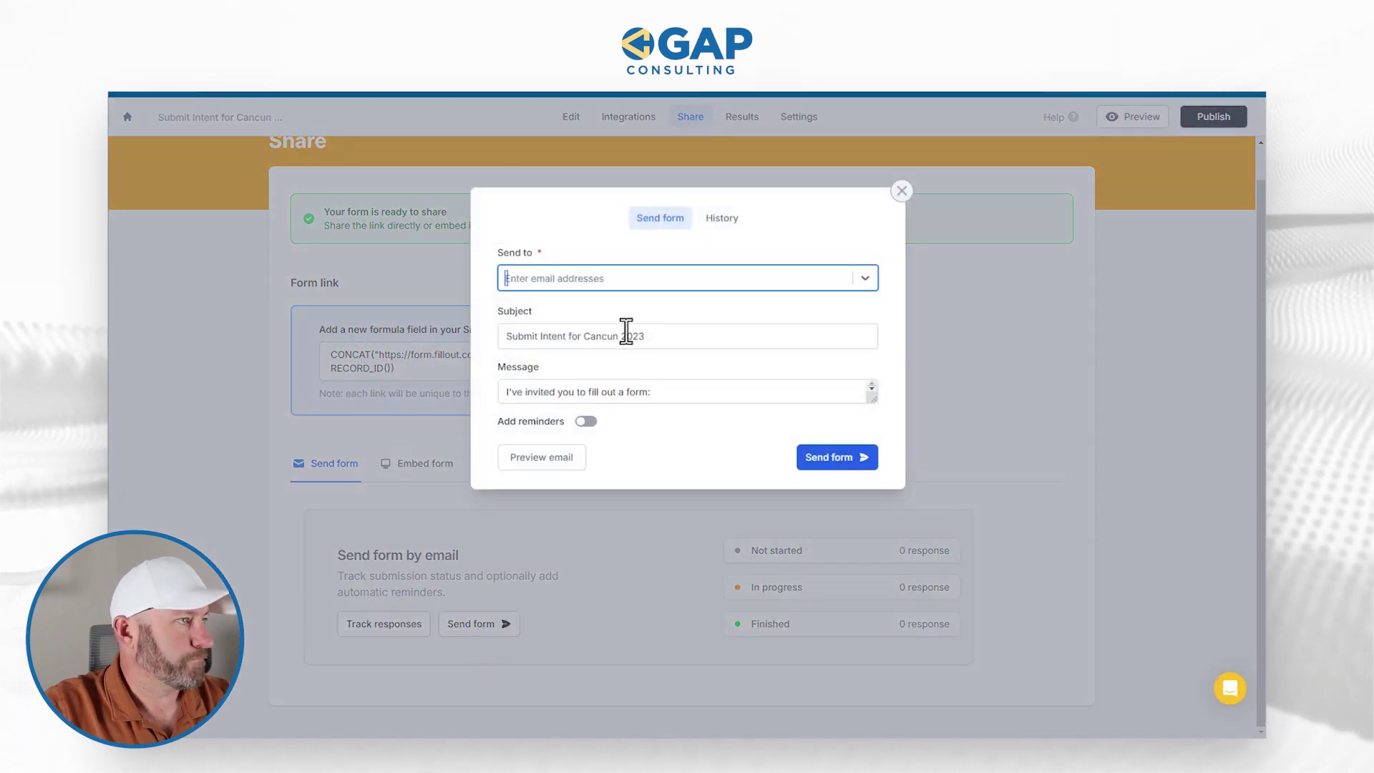
left_click(612, 277)
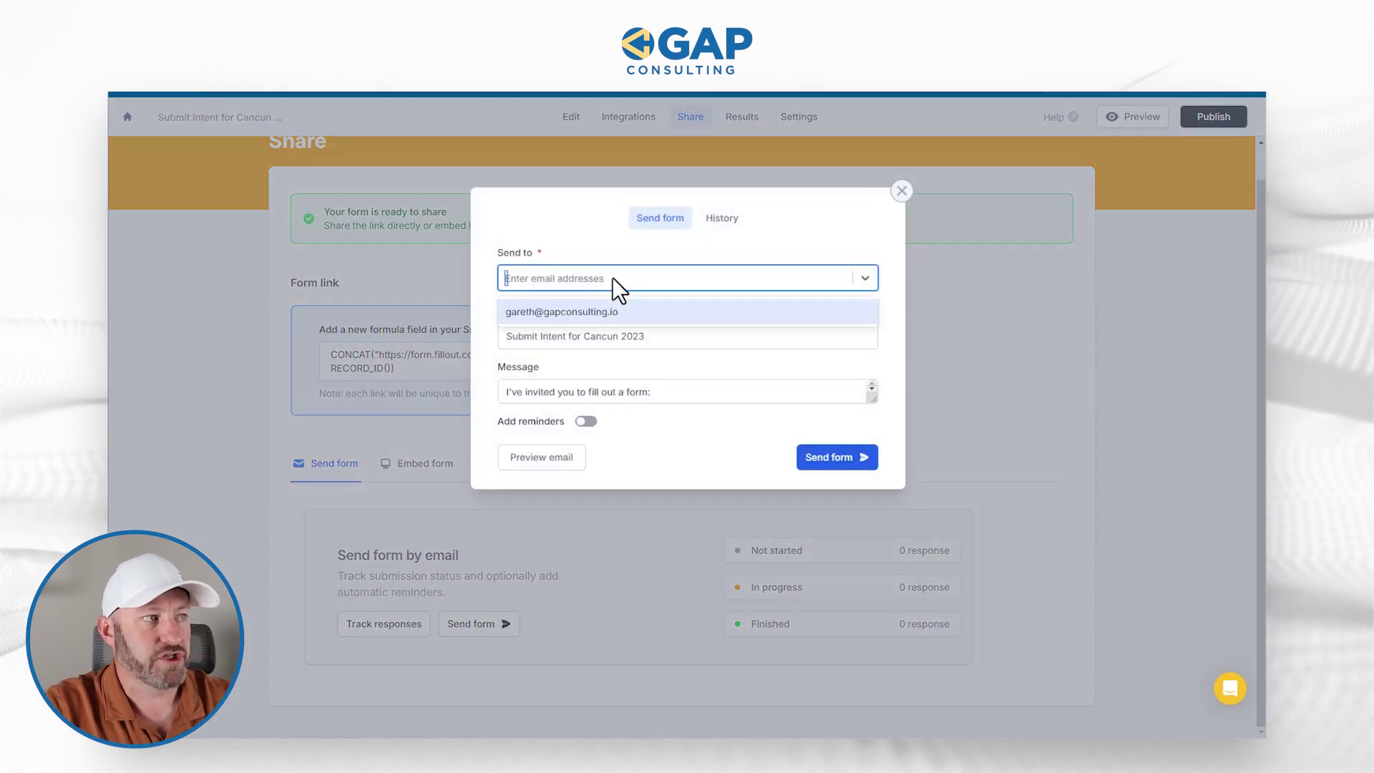
left_click(622, 311)
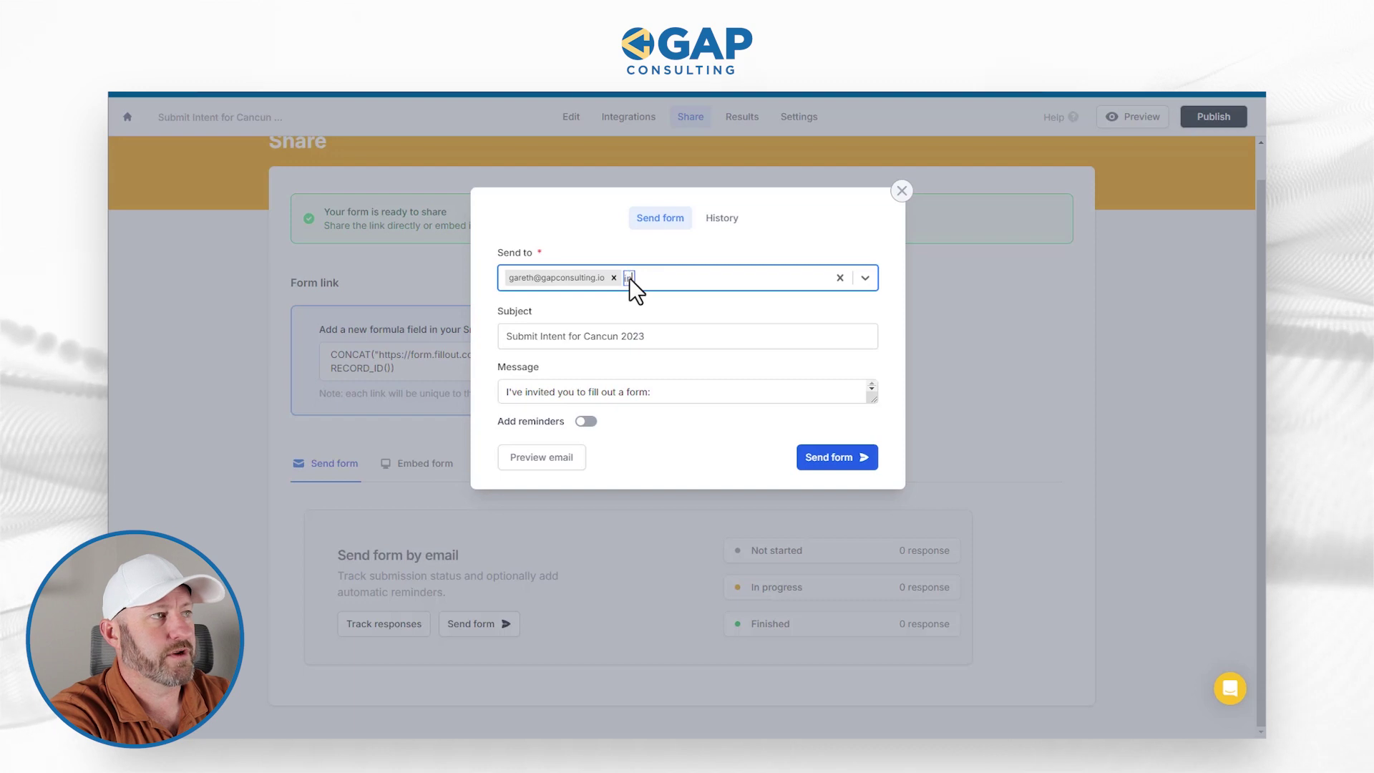
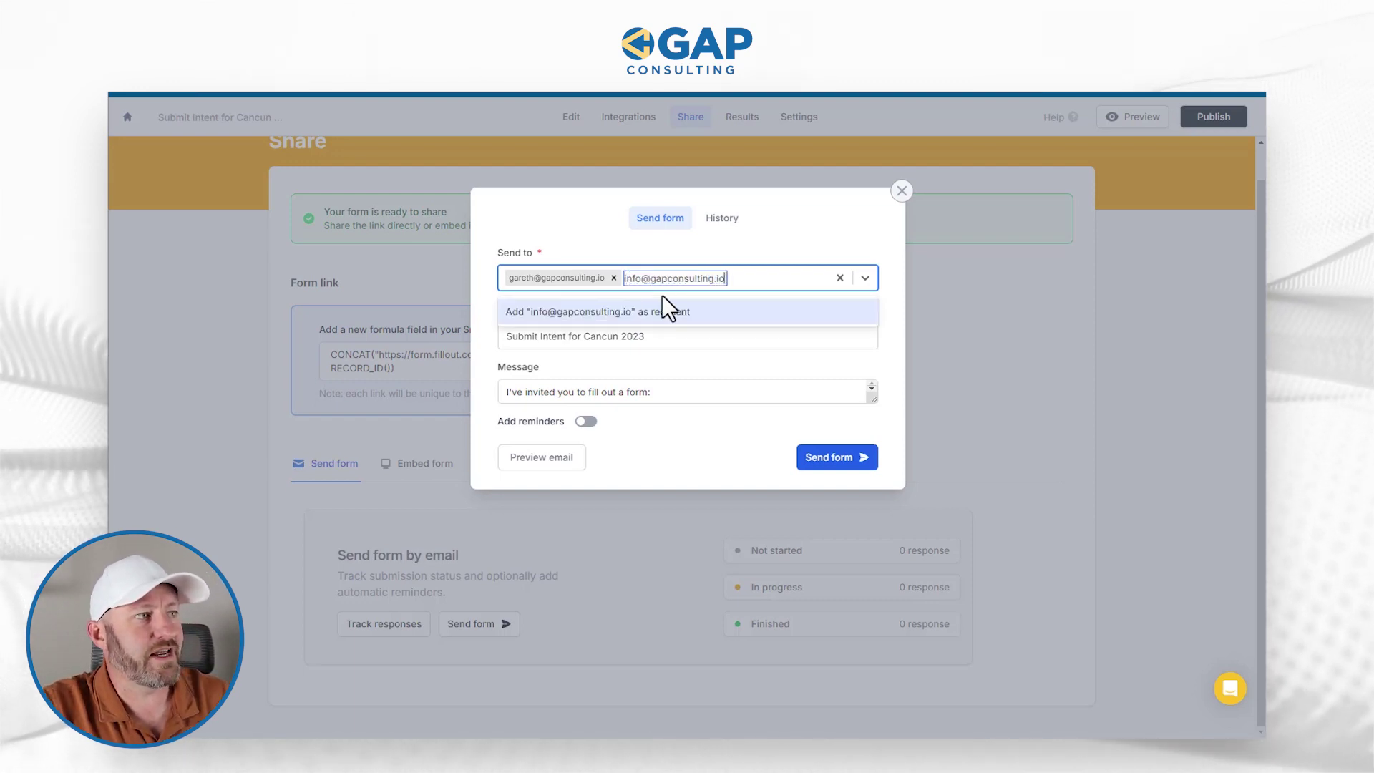
left_click(729, 279)
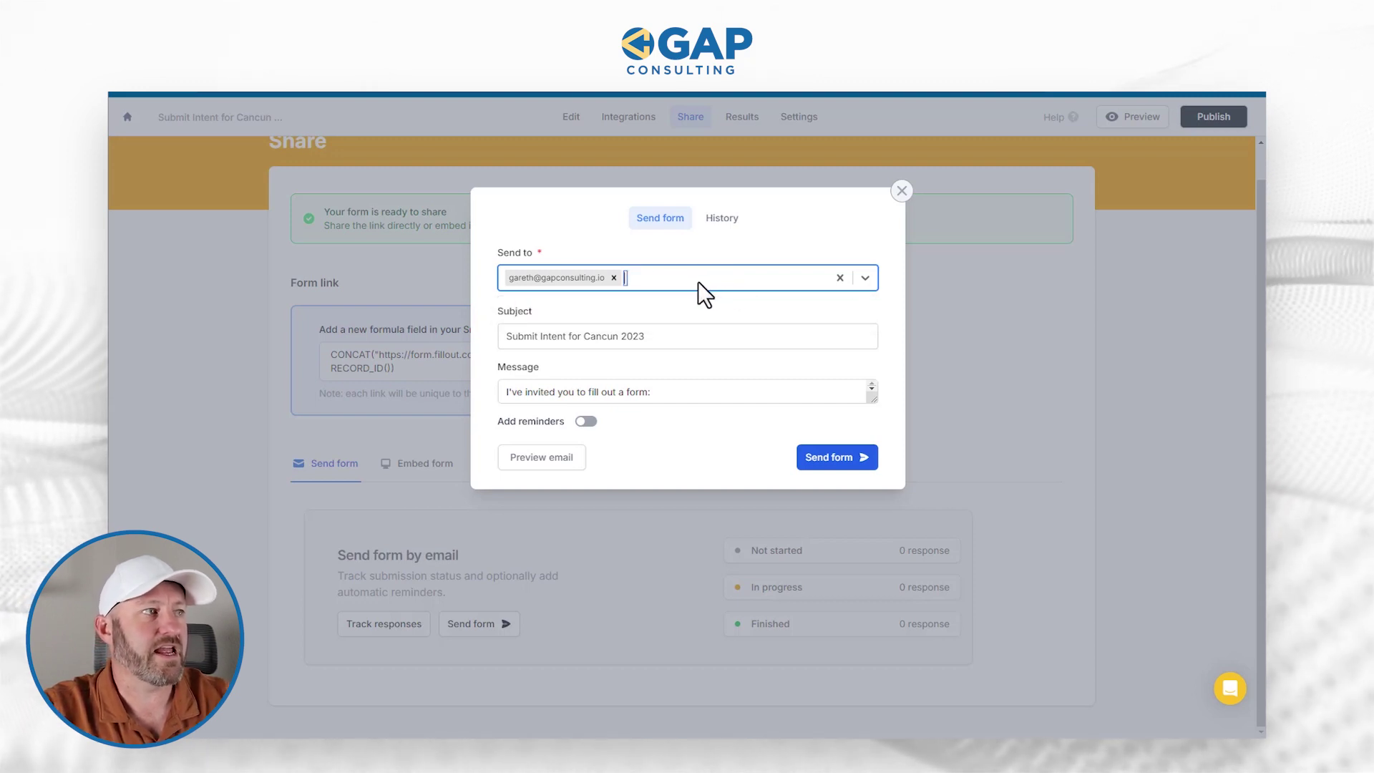
- Check the subject 'Submit Intent for Cancun 2023' and make the Message box taller
left_click(653, 342)
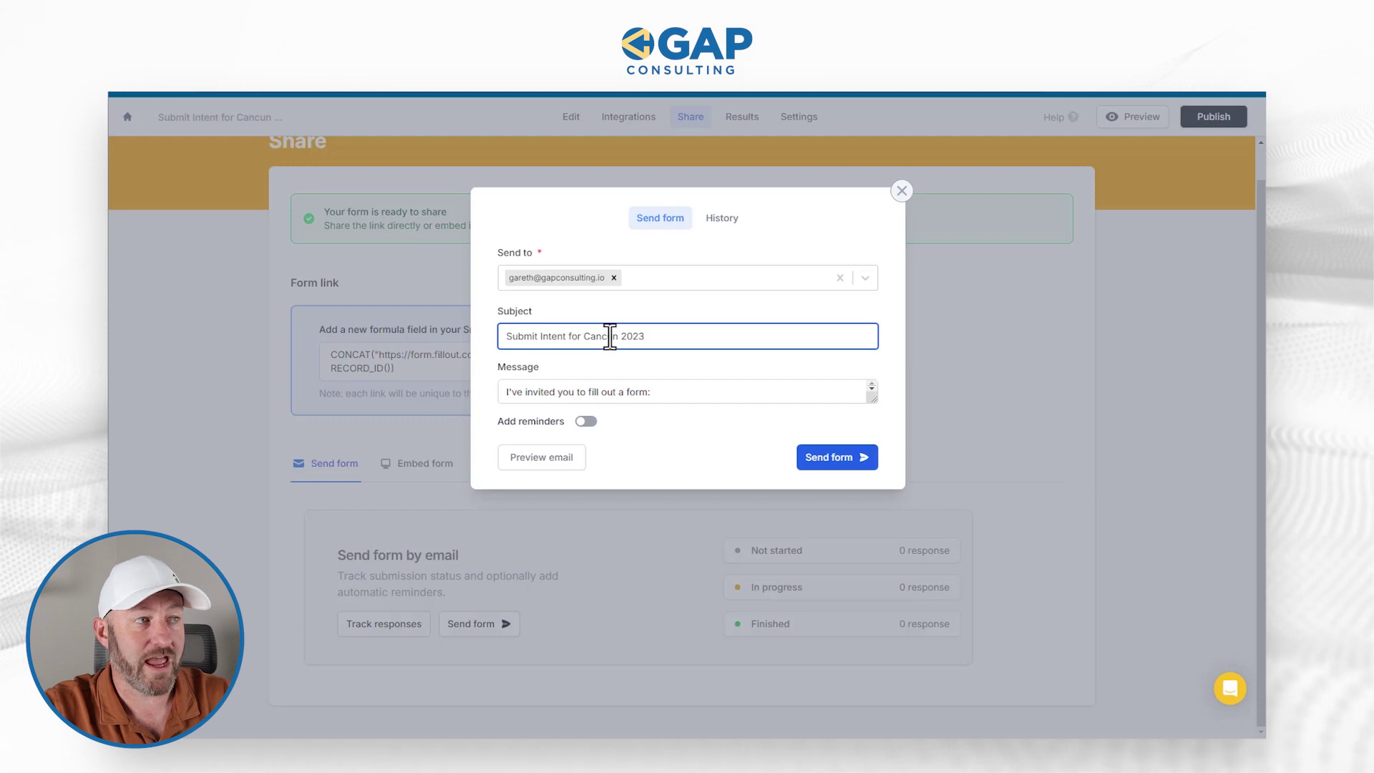
left_click_drag(649, 339, 499, 337)
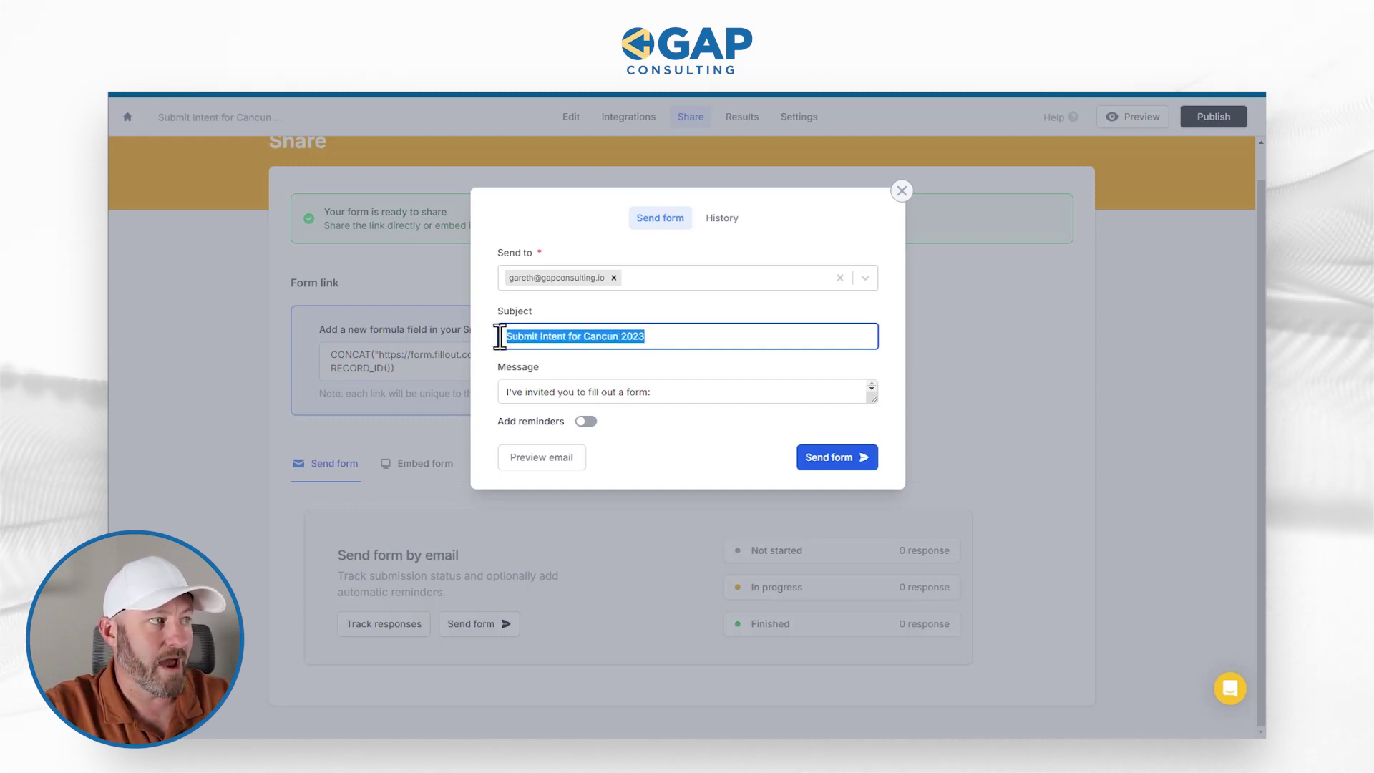
left_click(589, 399)
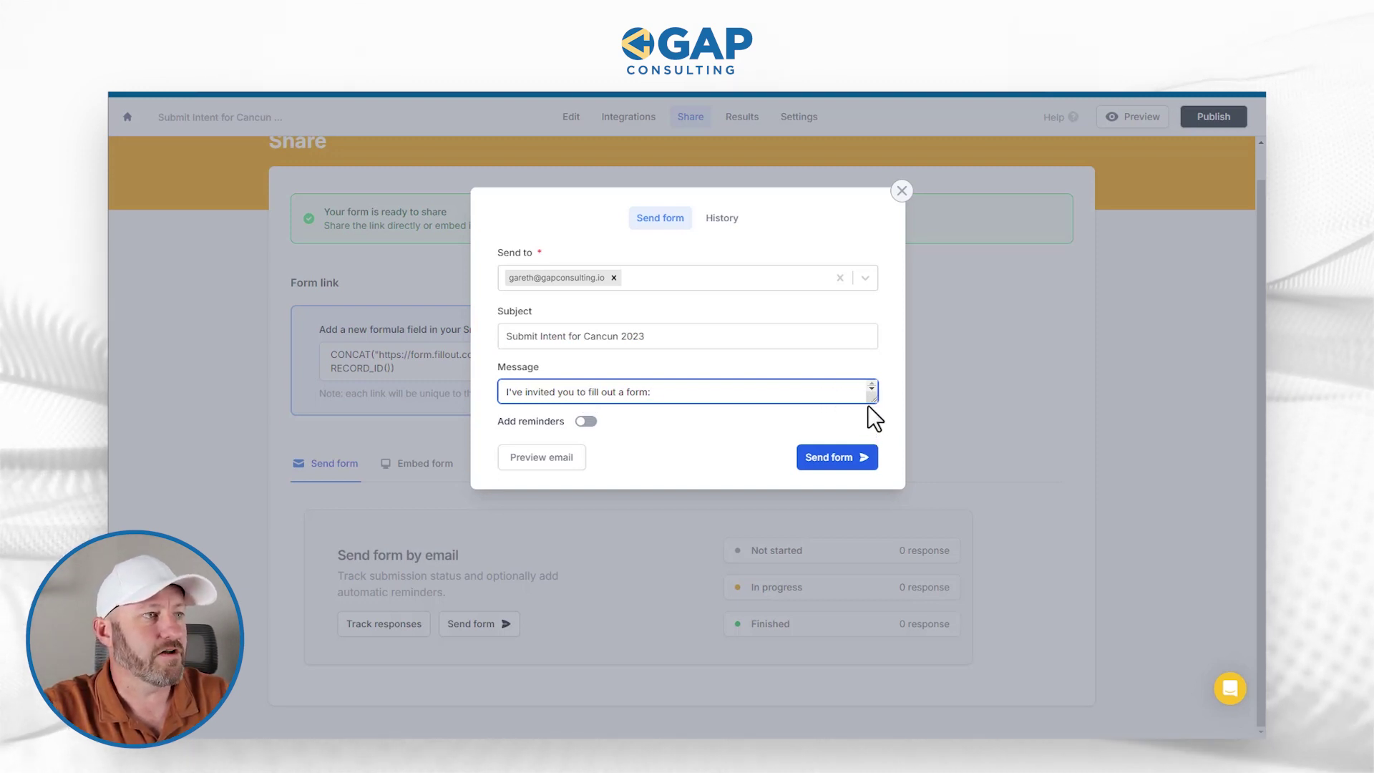
left_click_drag(871, 399, 871, 447)
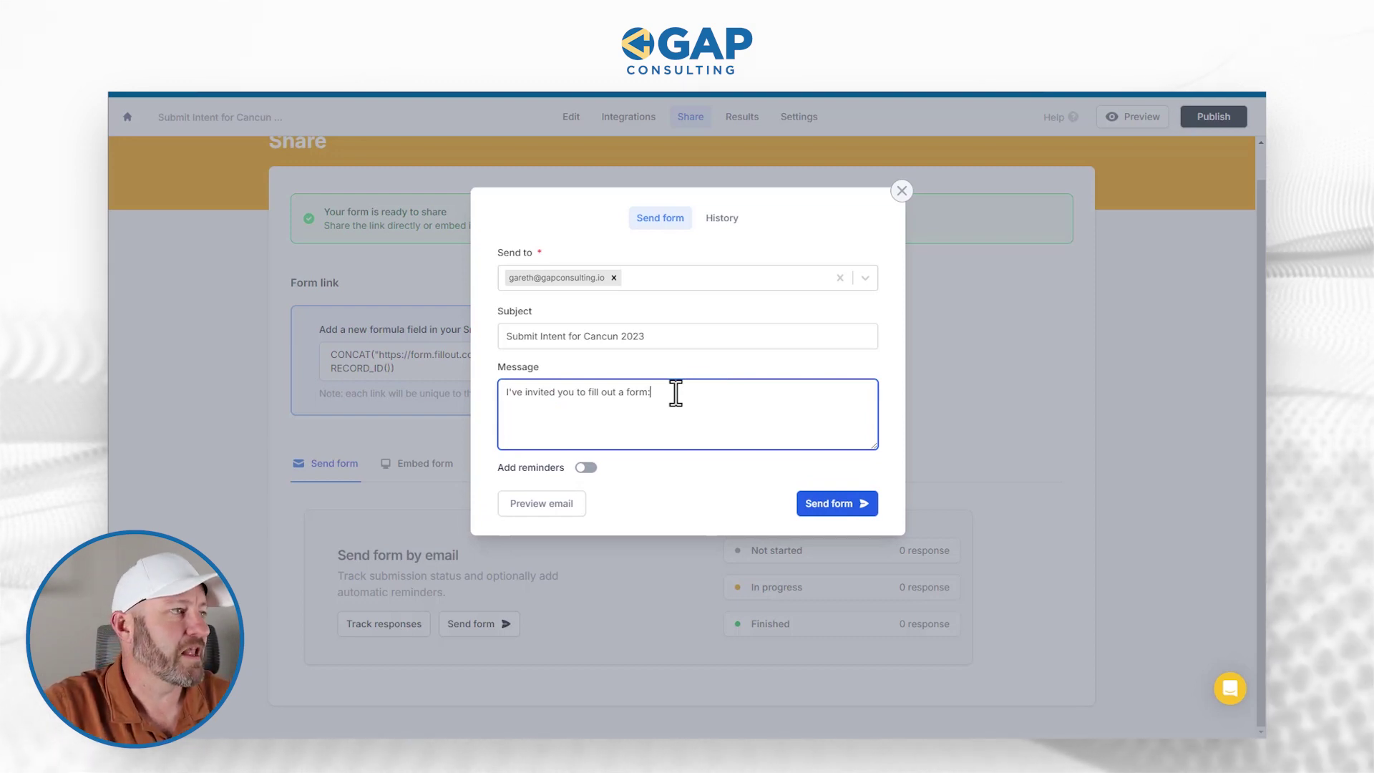
- Switch on Add reminders and send the invitation to its one recipient
left_click(585, 469)
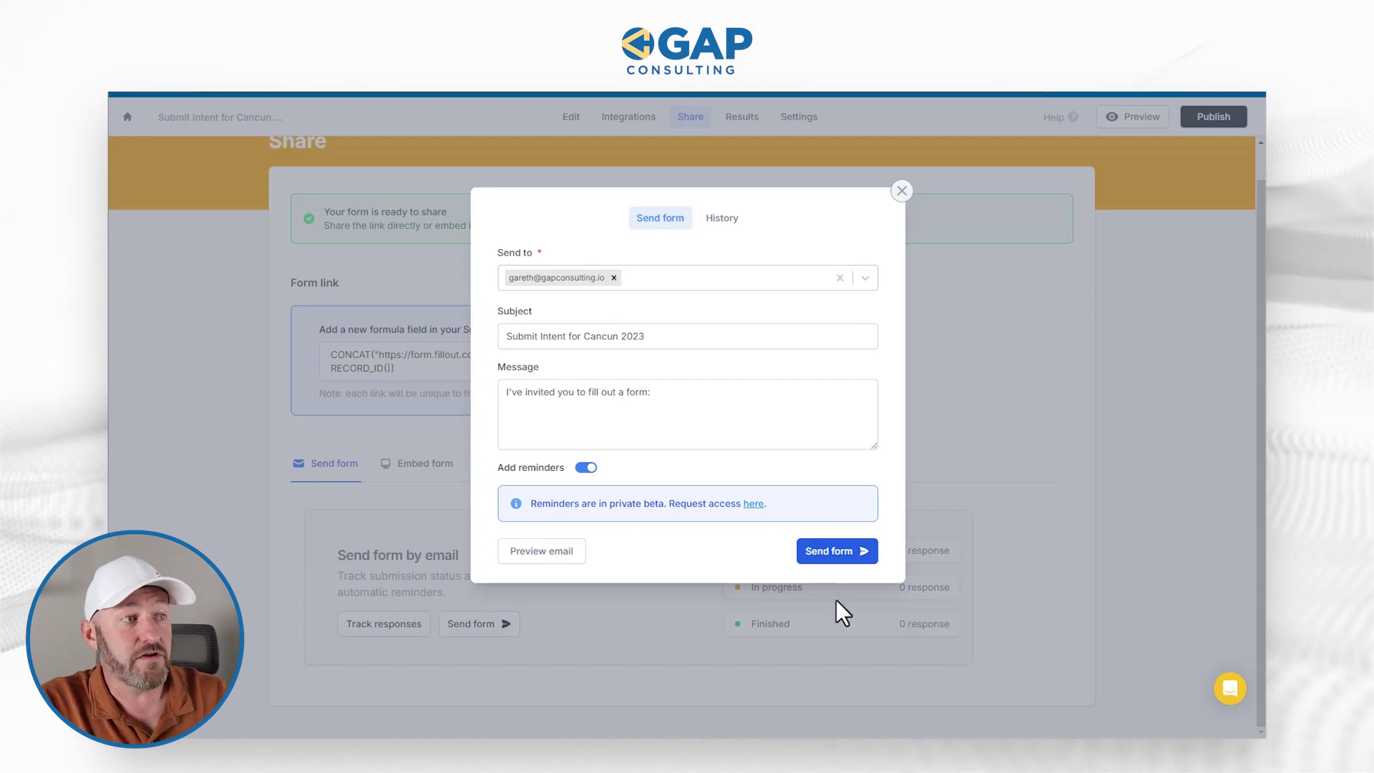
left_click(838, 562)
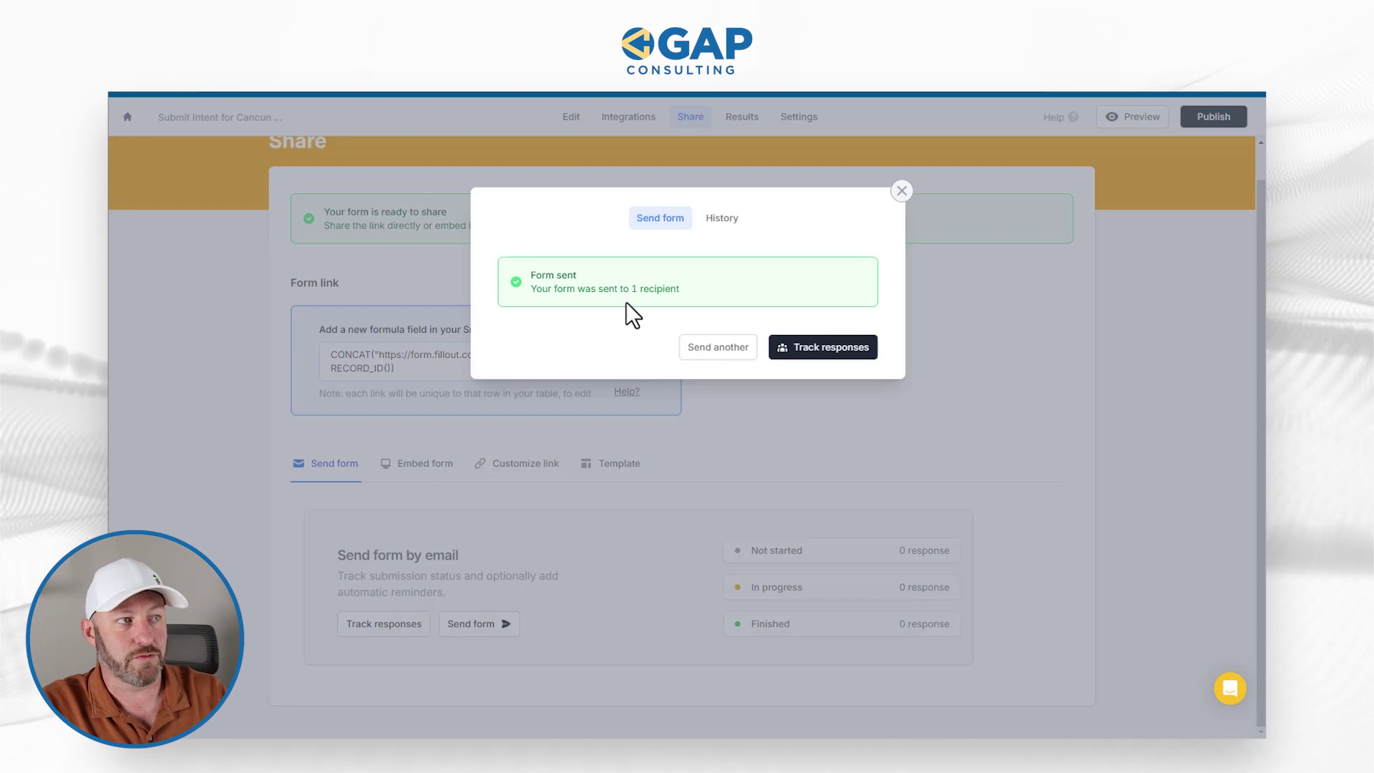
- Choose Track responses in the Form sent dialog to view the sharing History
left_click(805, 349)
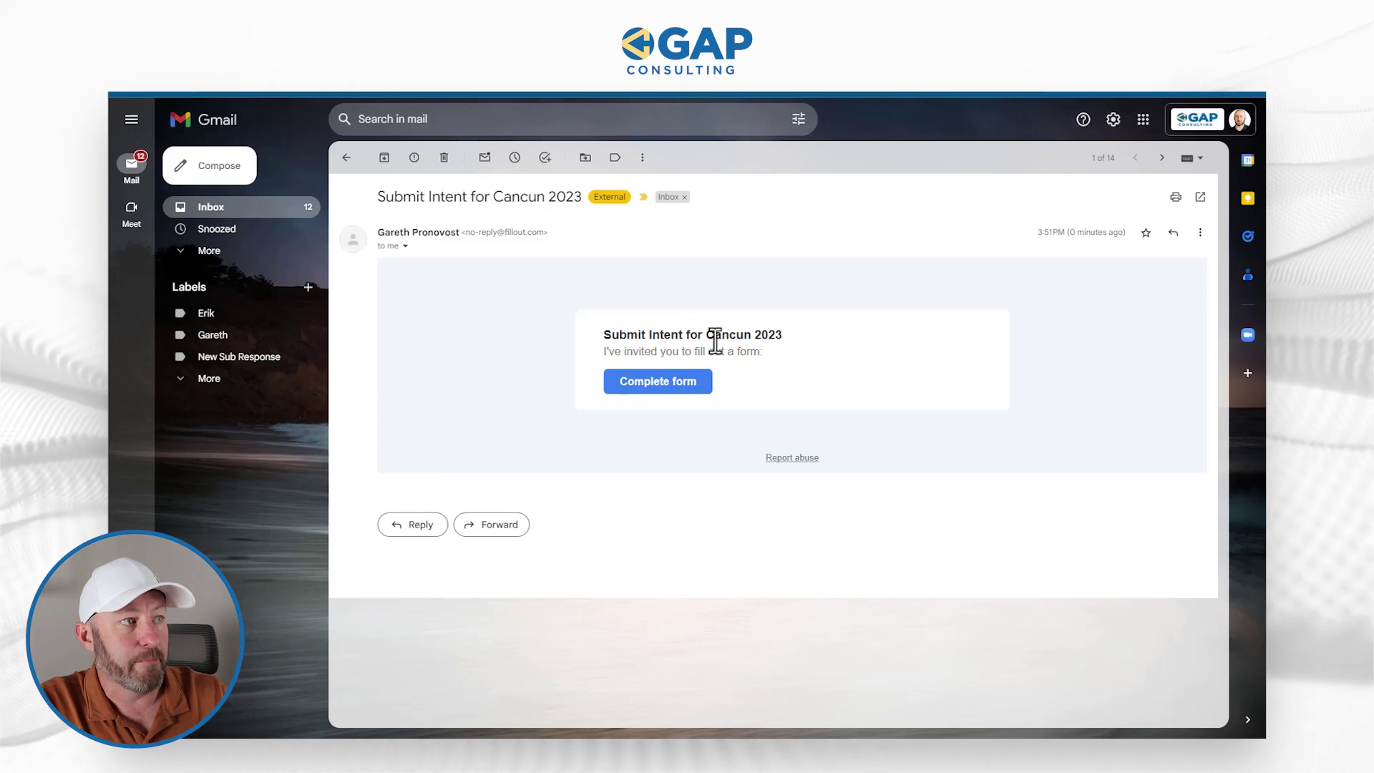
- Follow the invitation email's Complete form link to the Cancun Retreat form
left_click(693, 392)
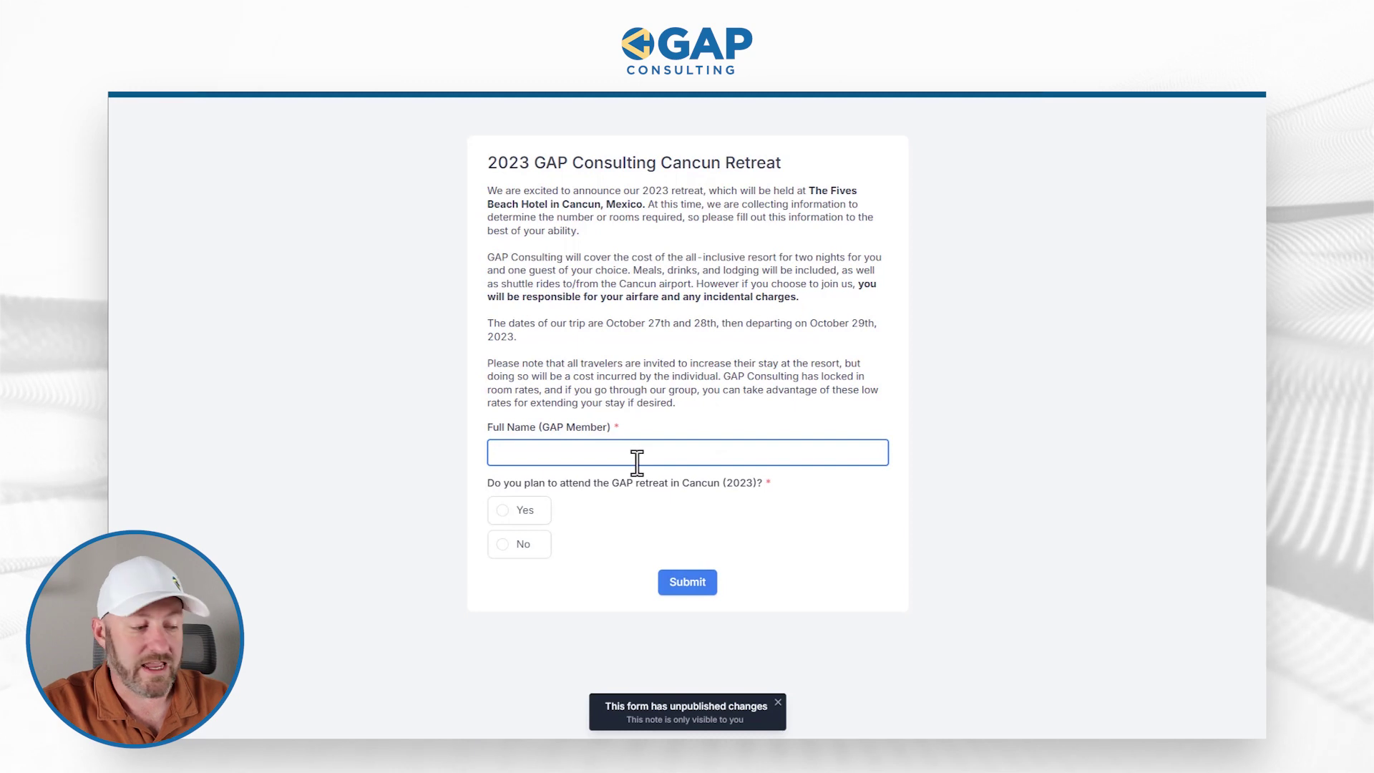
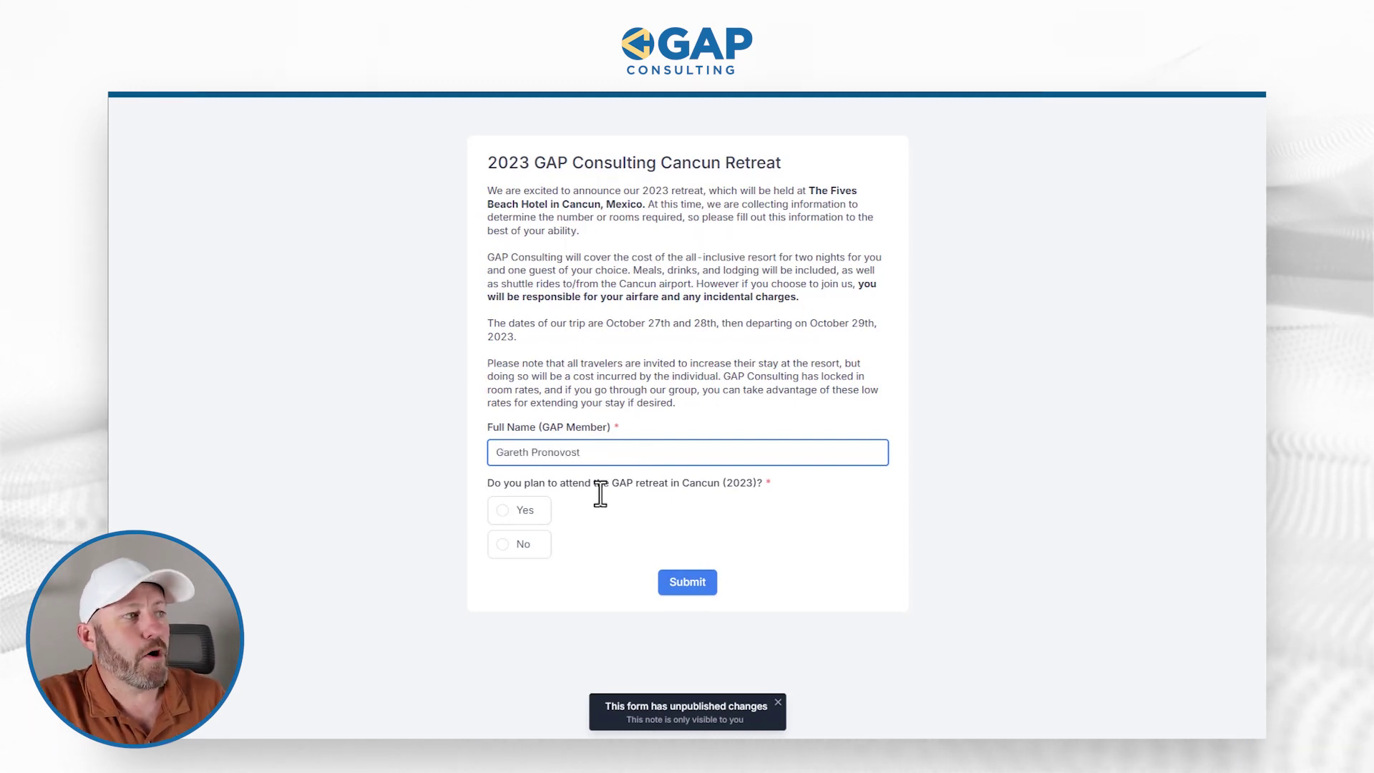
- Enter the member's full name, answer Yes to attending, and return to the share history
left_click(530, 511)
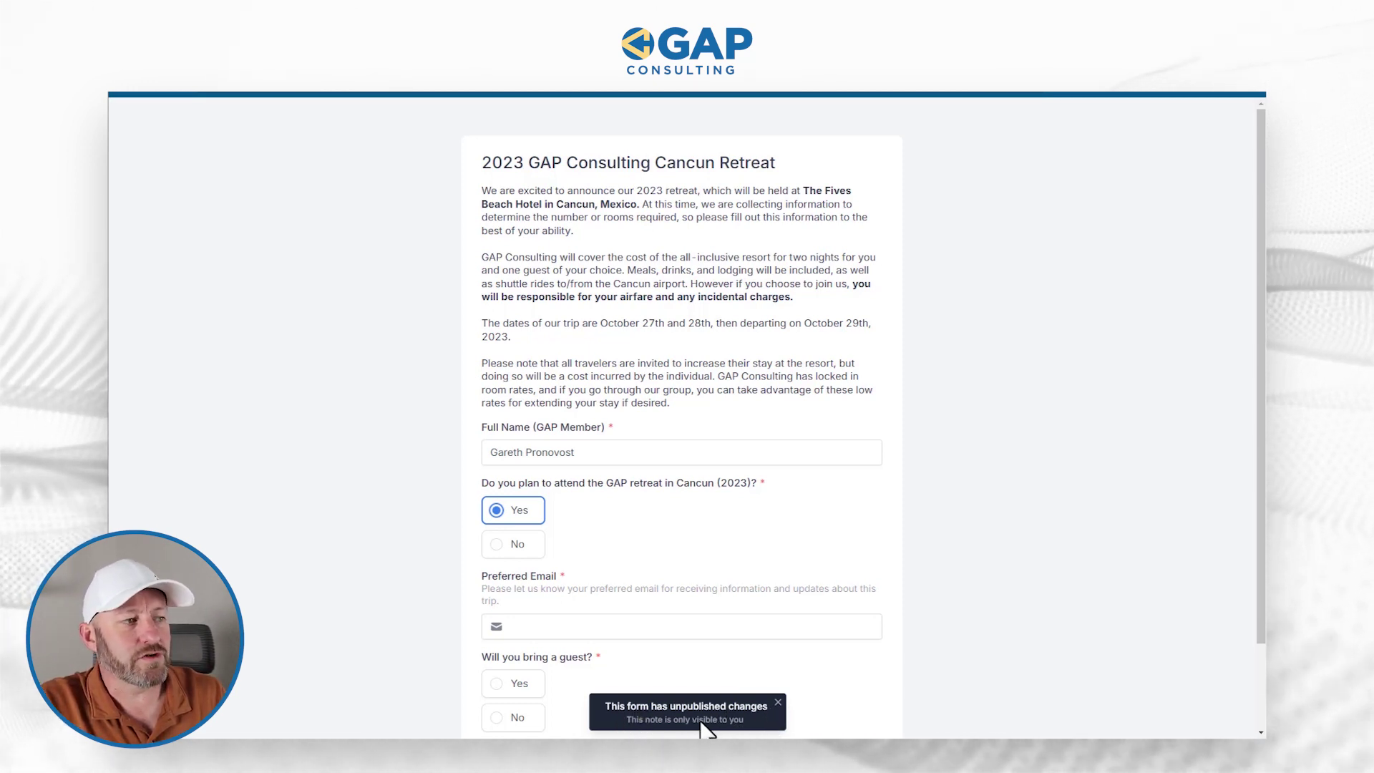
left_click(1070, 93)
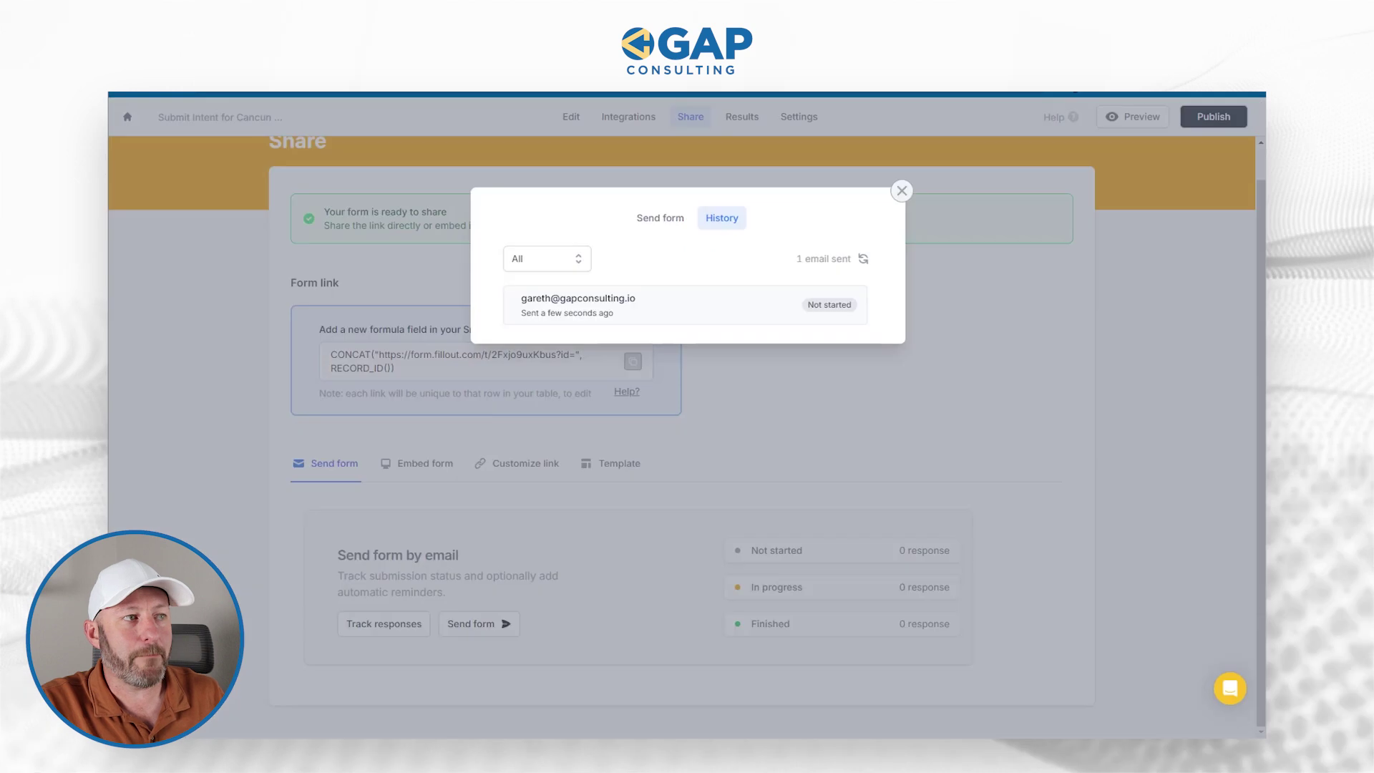
- Refresh the History to show In progress, then follow the recipient's personal form link
left_click(864, 259)
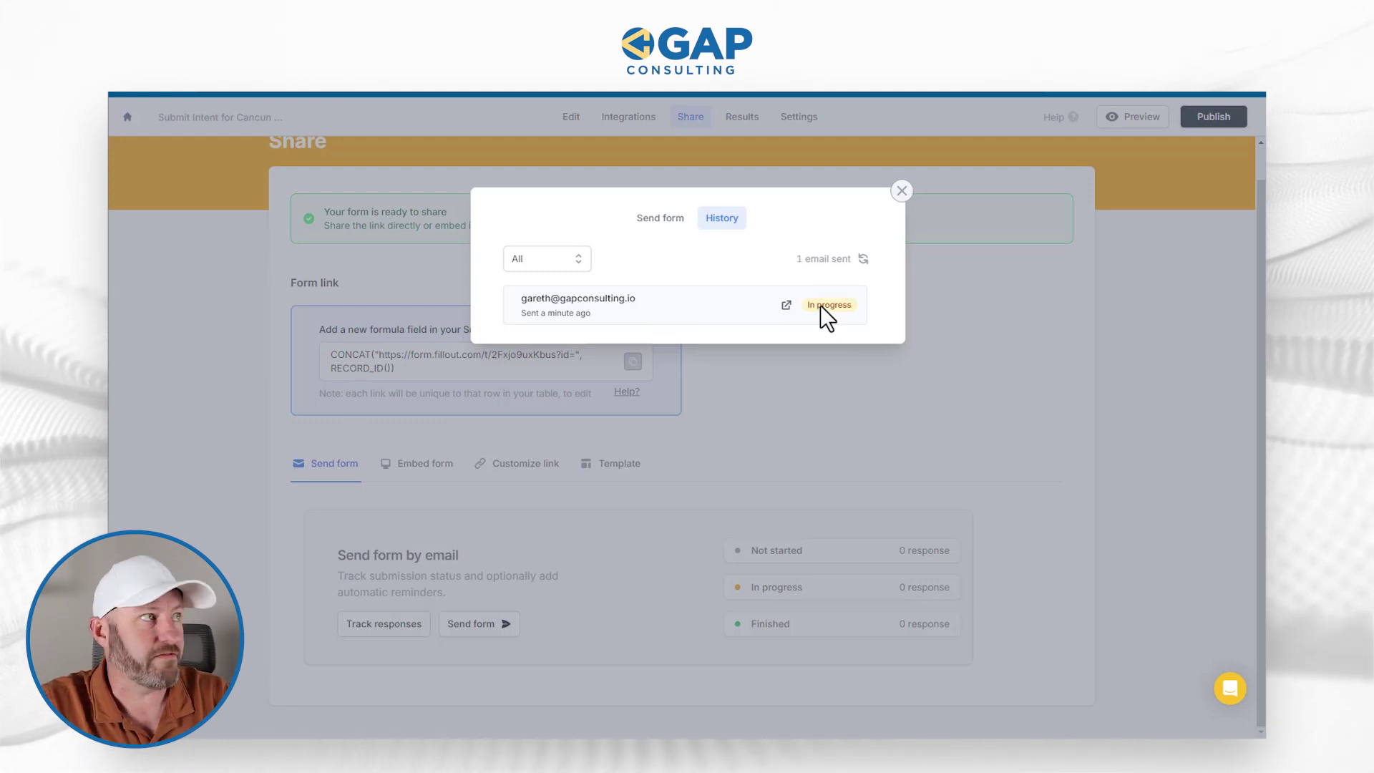
left_click(785, 305)
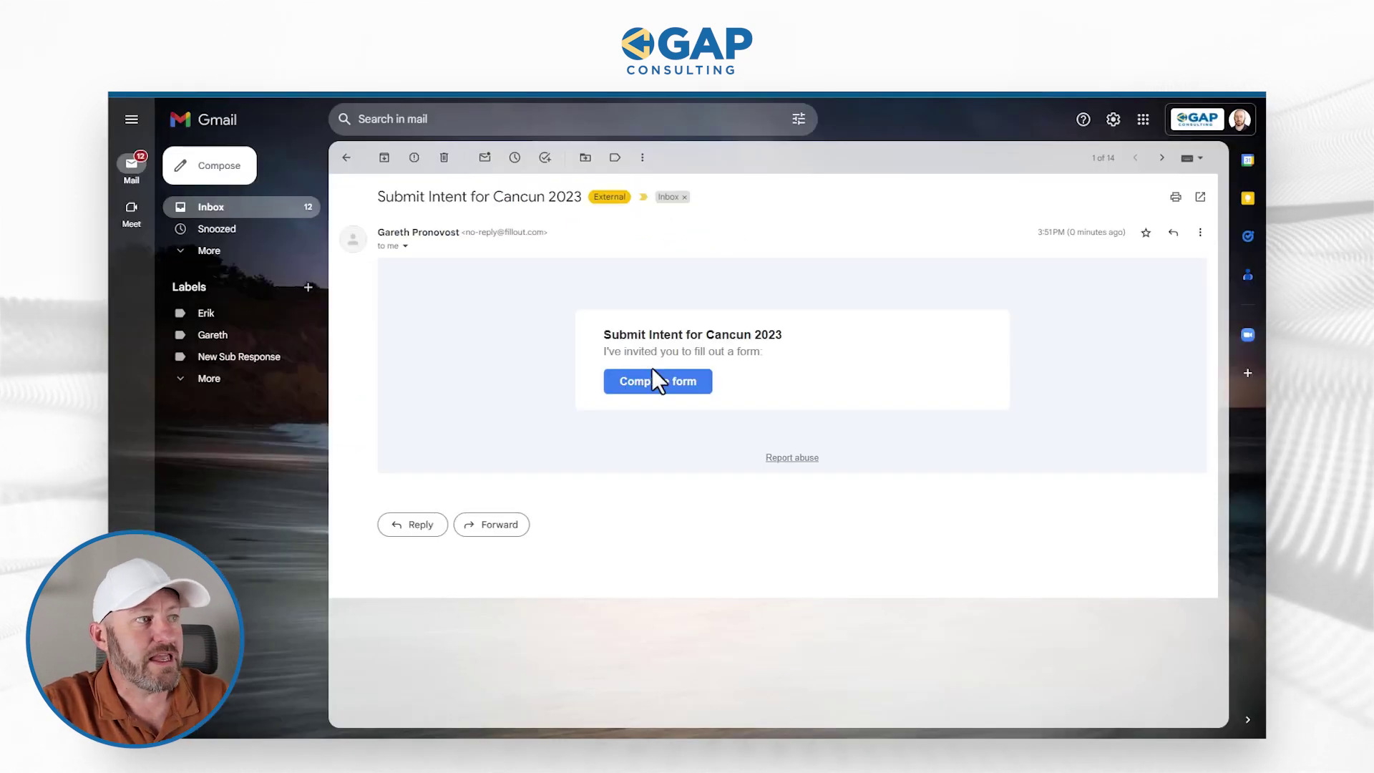
- Reopen the retreat form from the invitation's Complete form button in Gmail
left_click(661, 379)
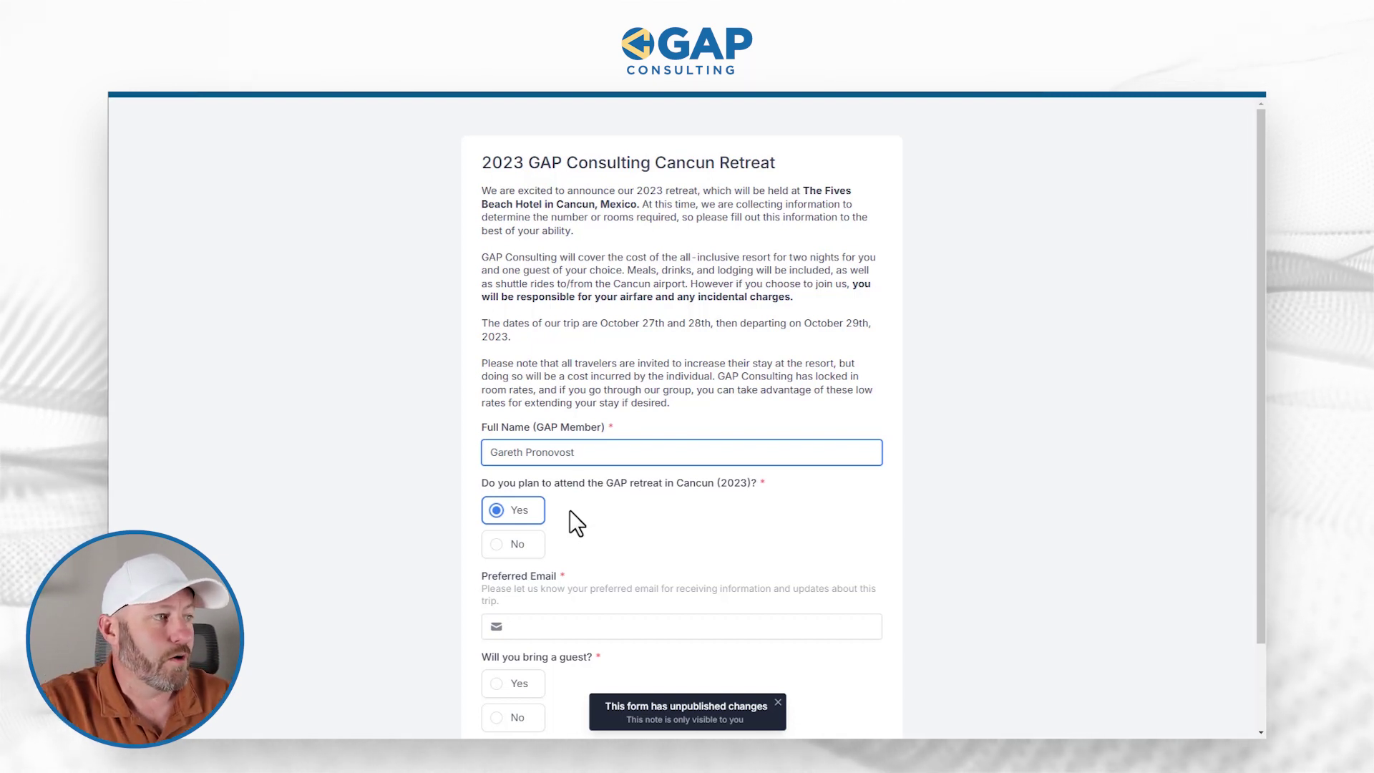
- Fill Preferred Email with the ;em snippet, answer No to bringing a guest, and submit
left_click(571, 628)
type(";em")
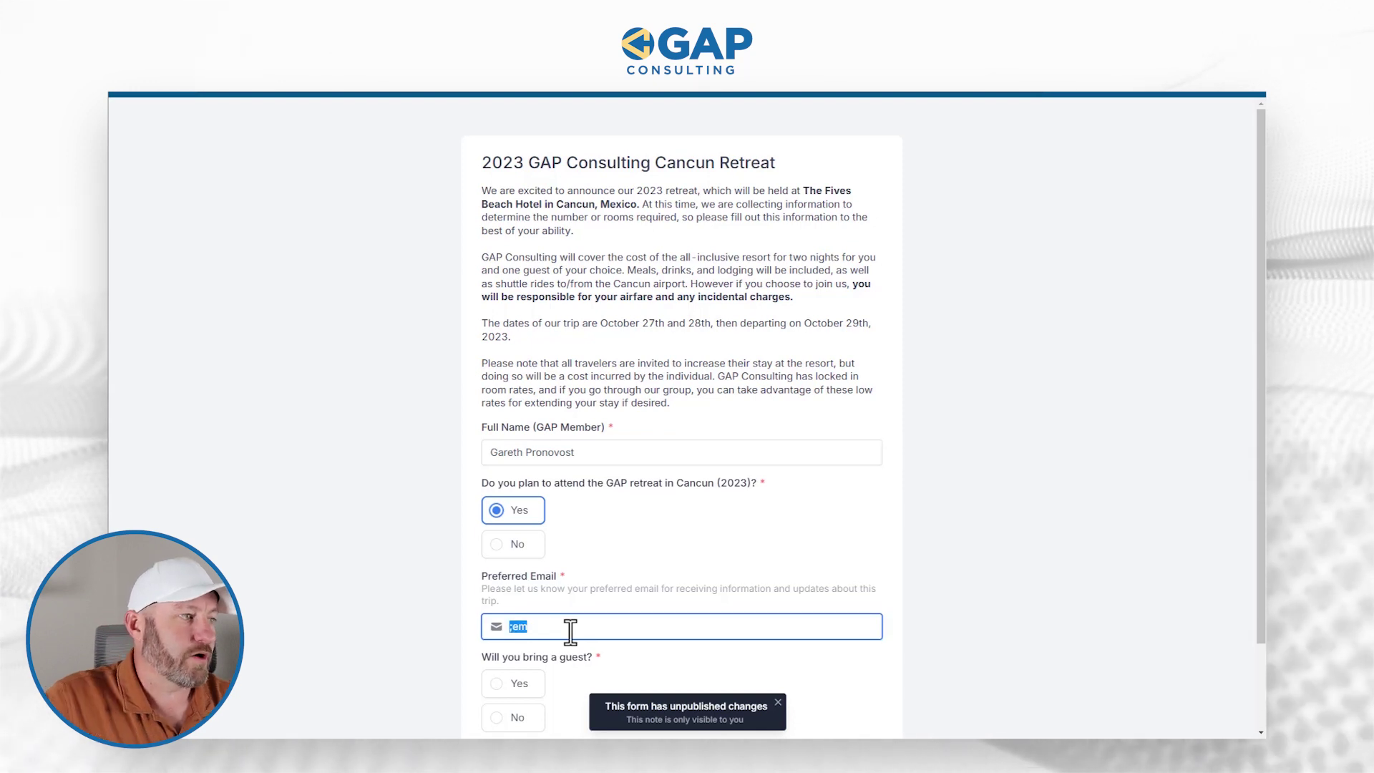
scroll(544, 644, "down", 2)
left_click(515, 663)
scroll(644, 662, "down", 1)
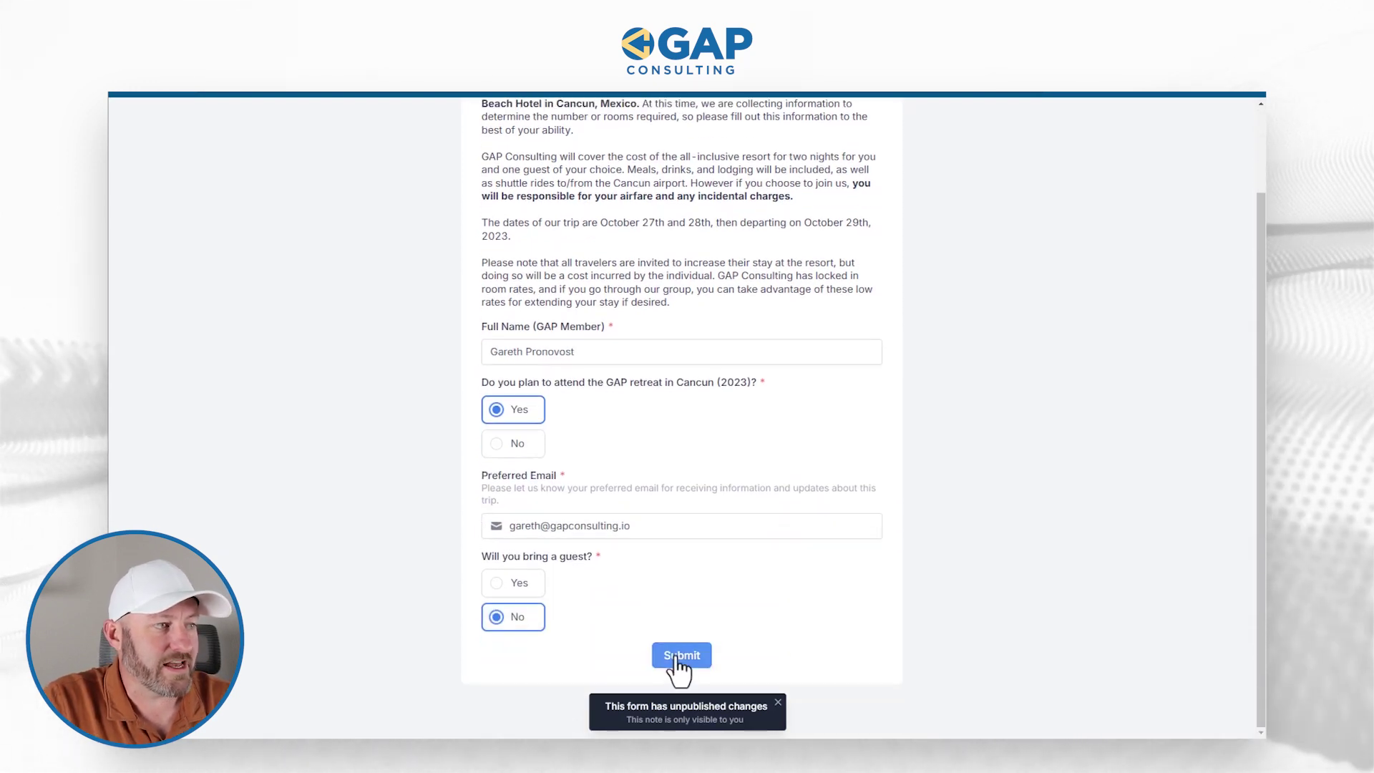
left_click(672, 657)
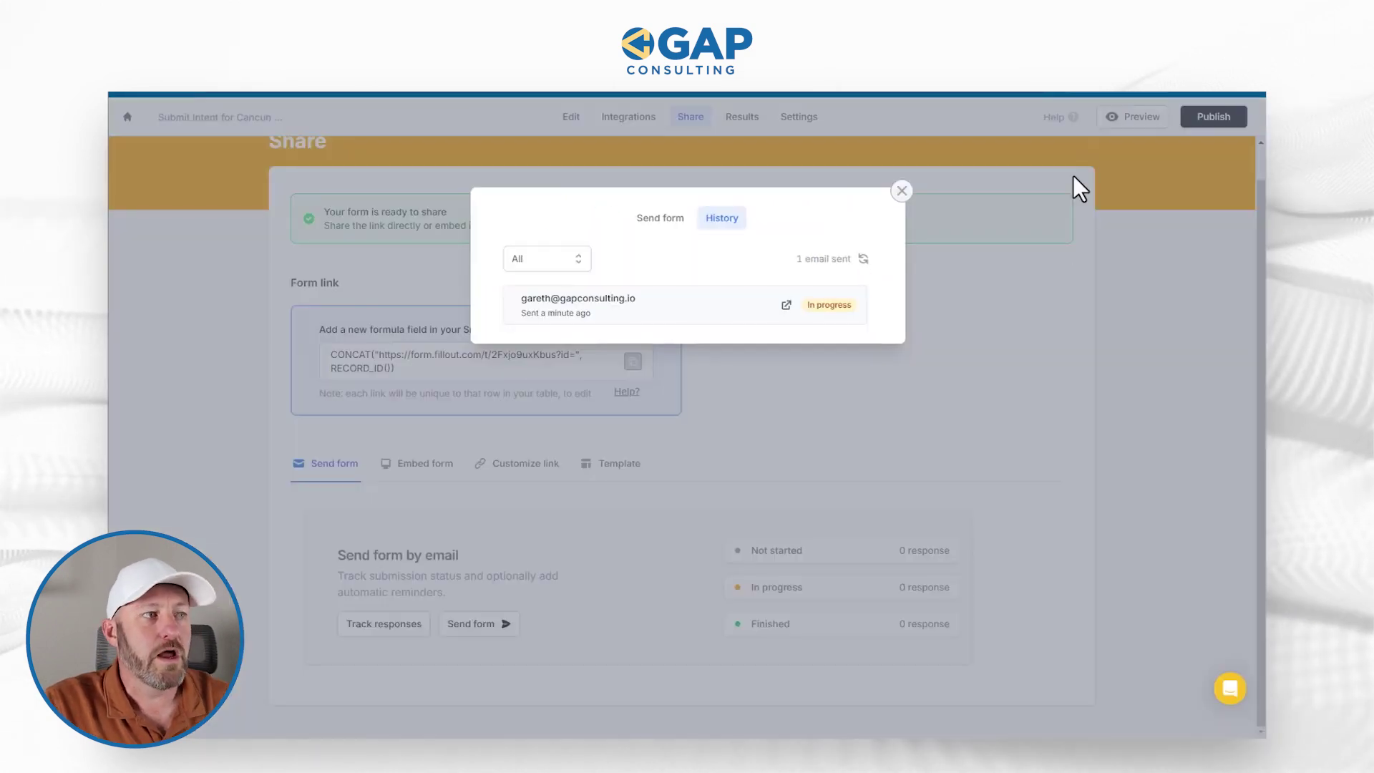
- Refresh the History to show Finished and view the recipient's submitted answers
left_click(864, 261)
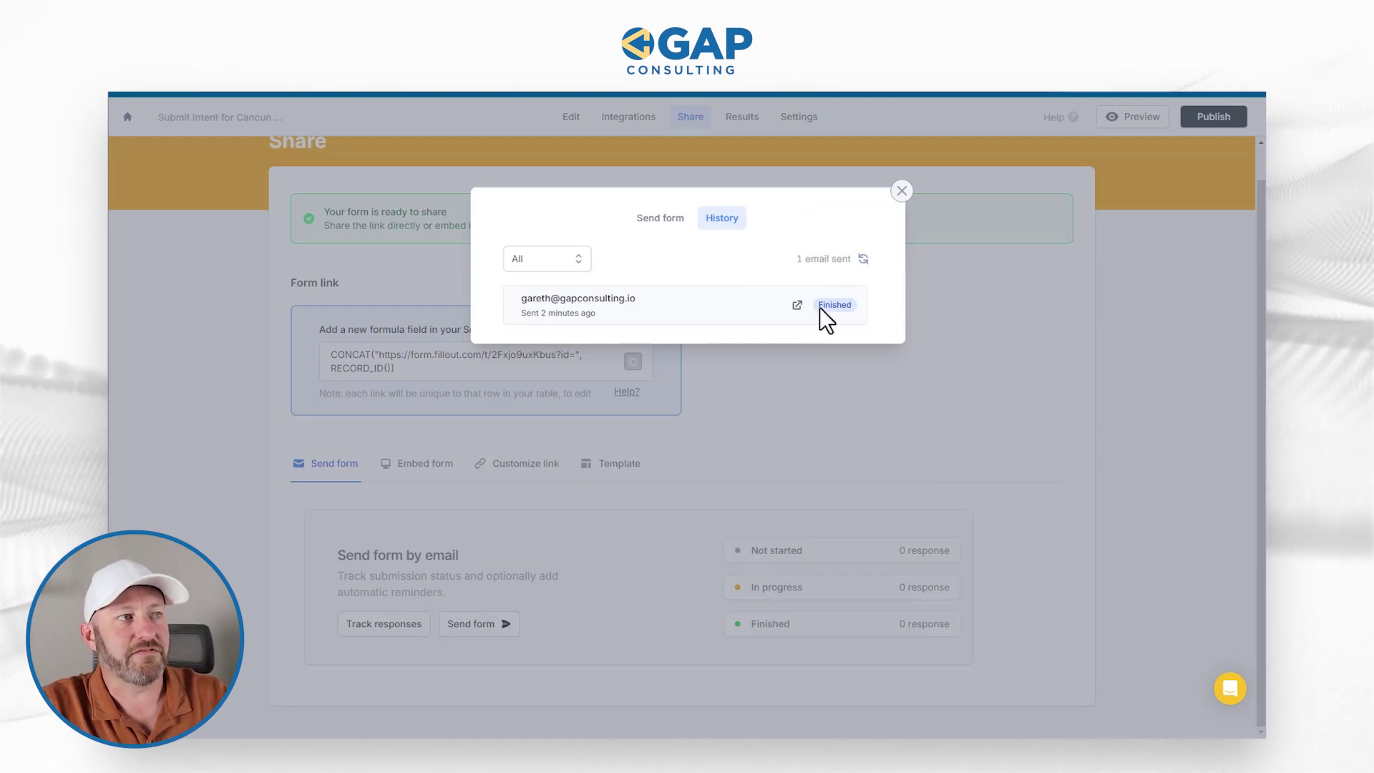
left_click(798, 306)
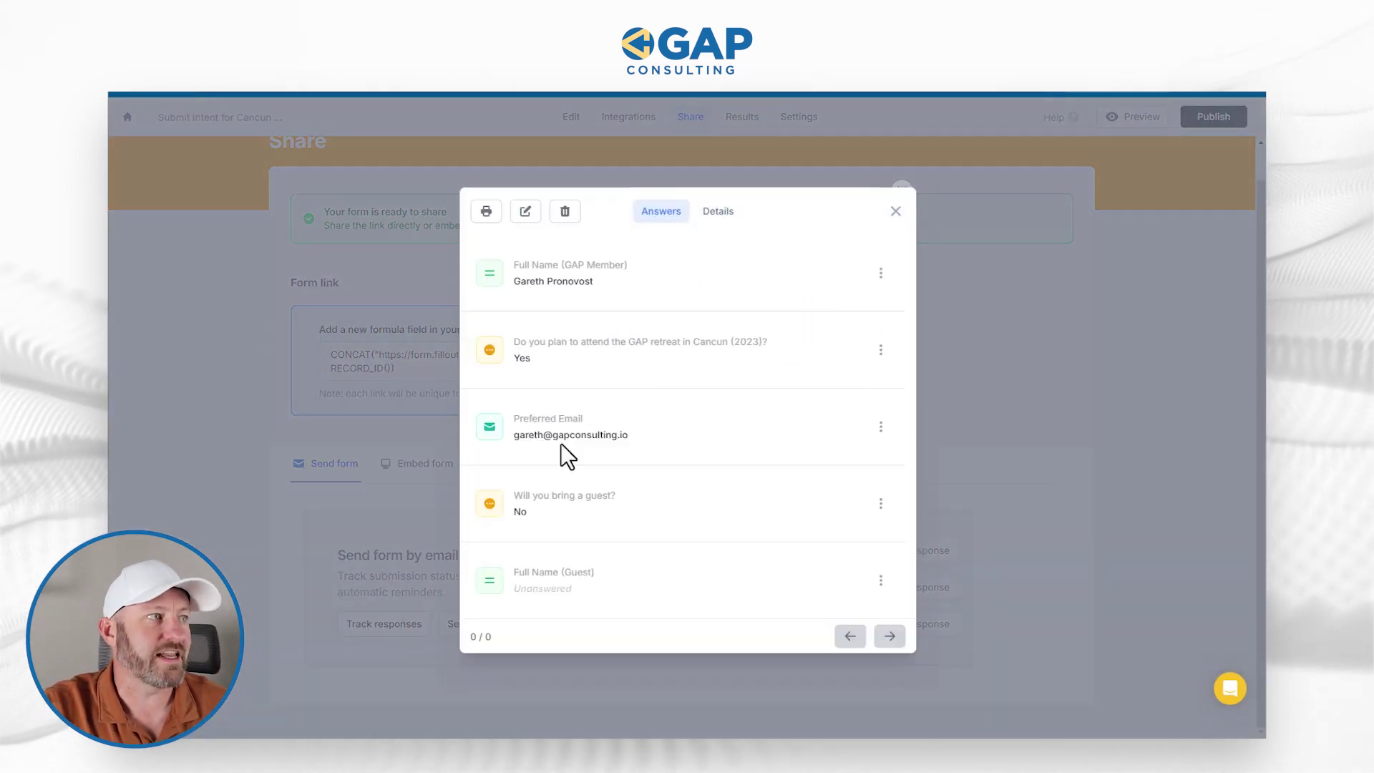